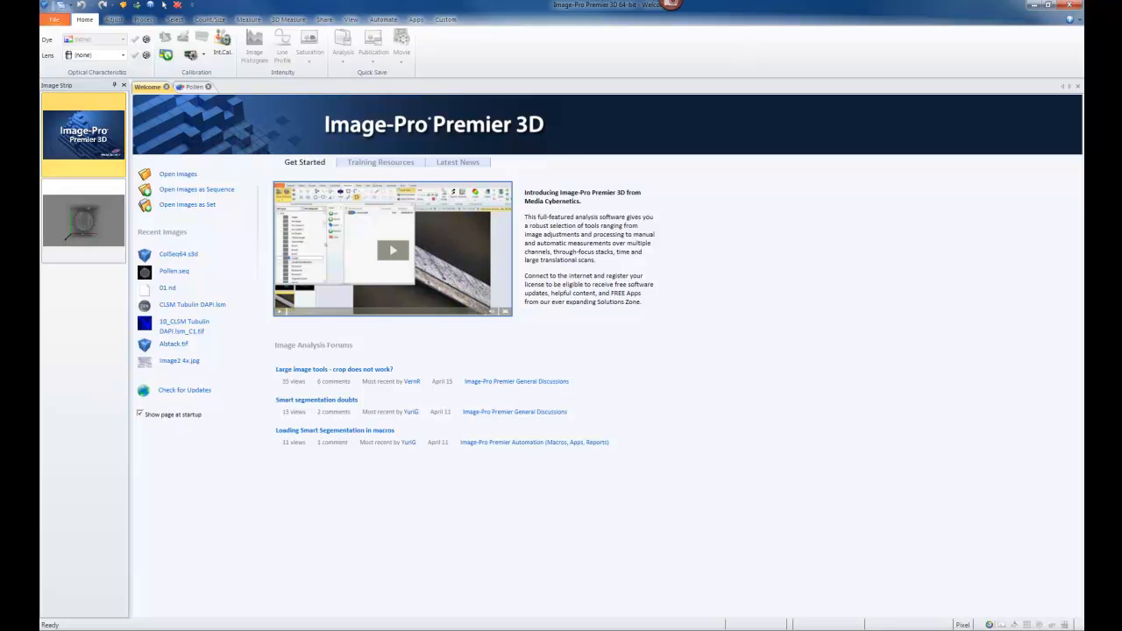
Browse for images to open in the Image-Pro Premier Demo Images folder and collapse the Favorites, Libraries and Computer groups
click(51, 19)
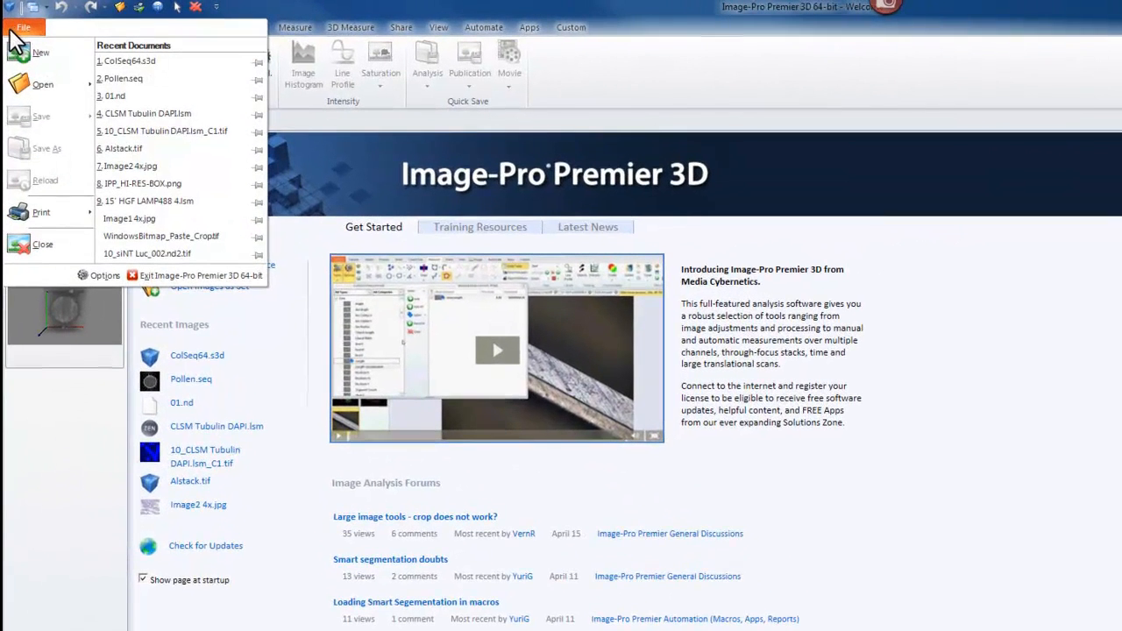
mouse_move(66, 82)
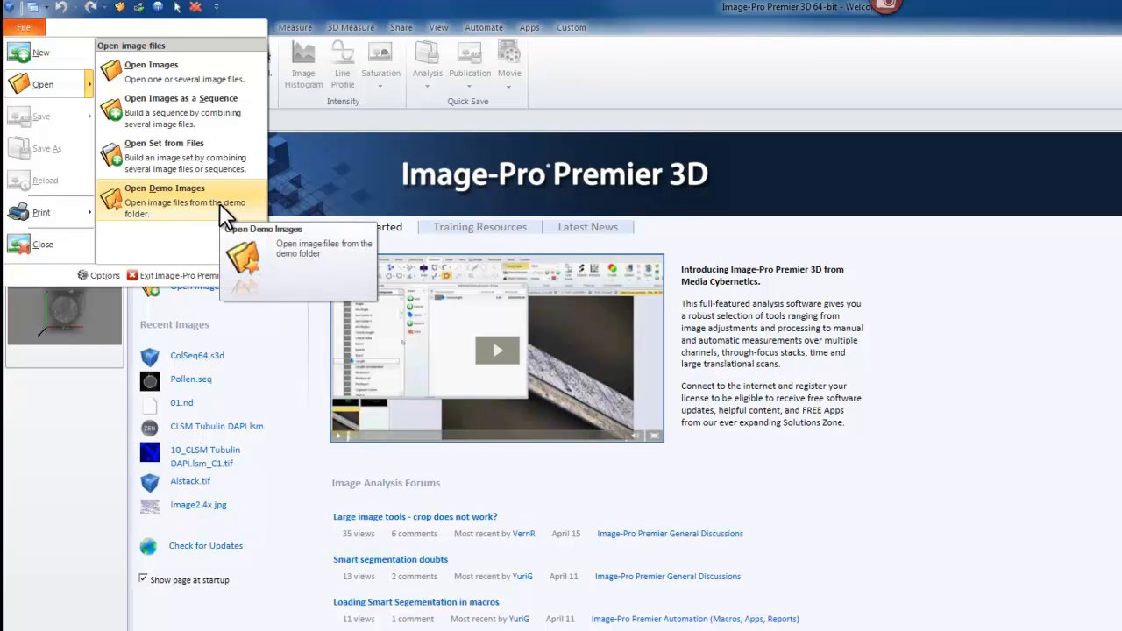
click(204, 73)
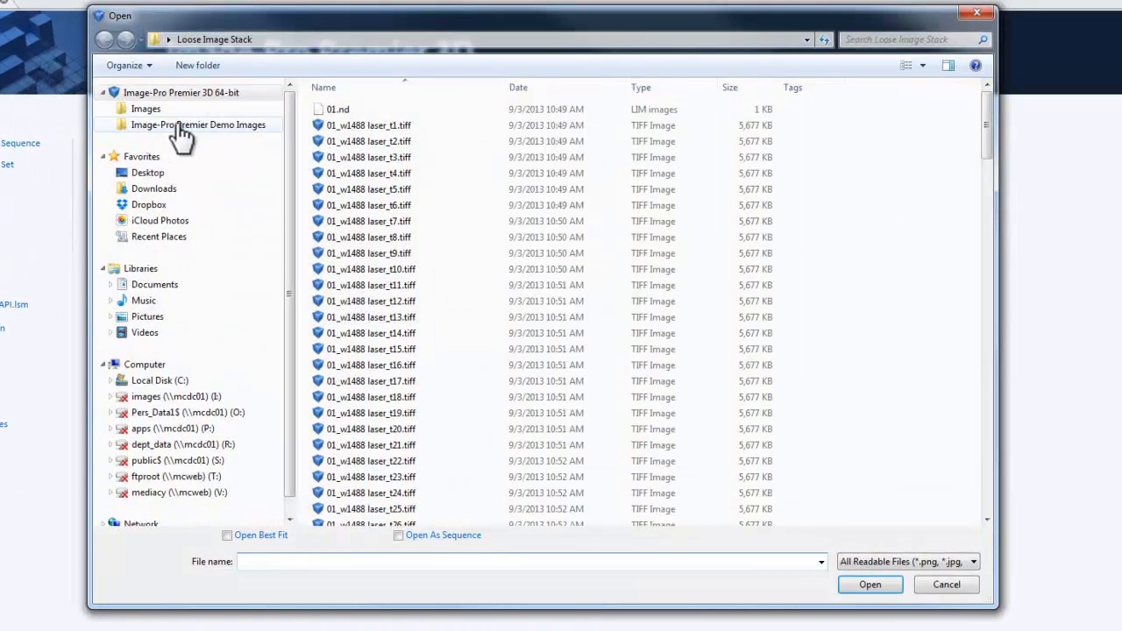
click(151, 130)
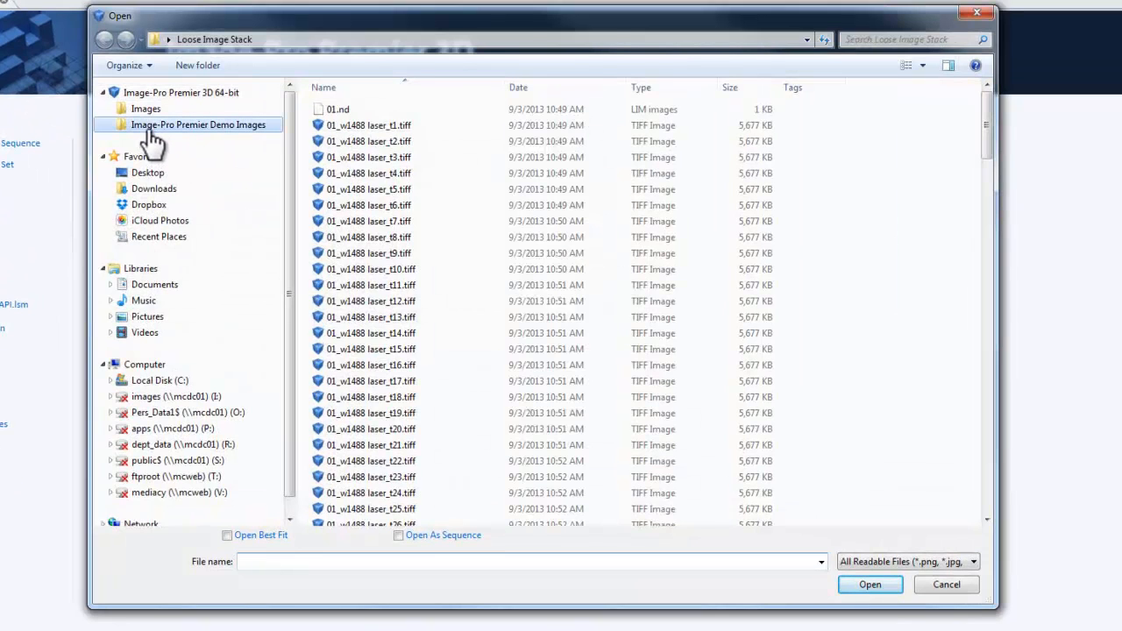
click(103, 156)
click(103, 185)
click(104, 221)
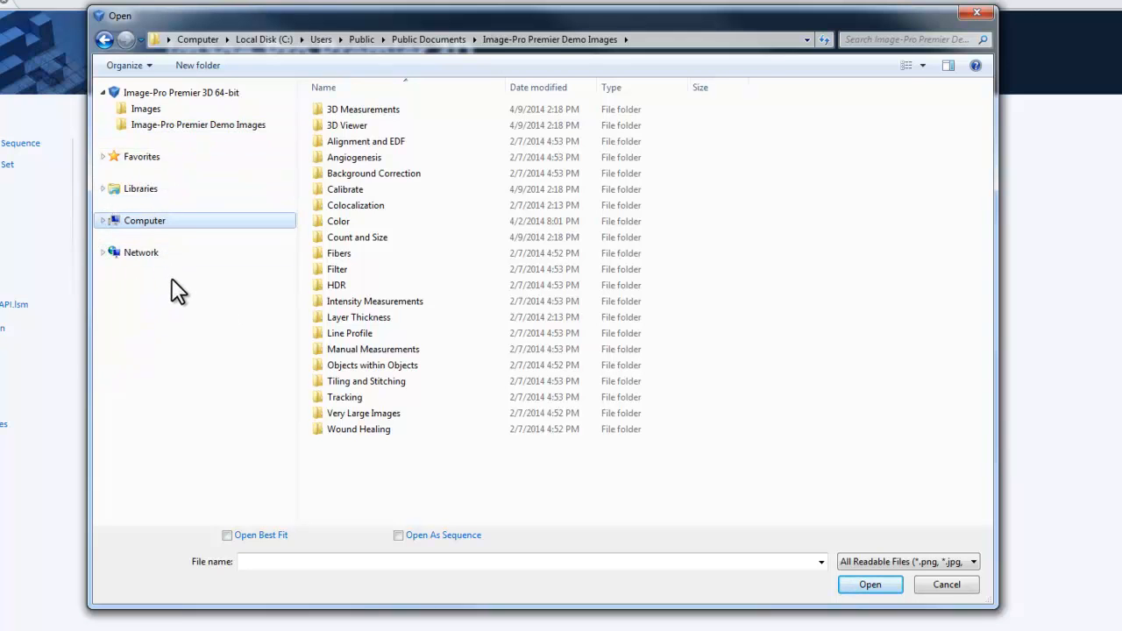
Look through the Count and Size demo folder, select COATPART.TIF, and leave the file browser without opening it
double_click(390, 236)
click(341, 119)
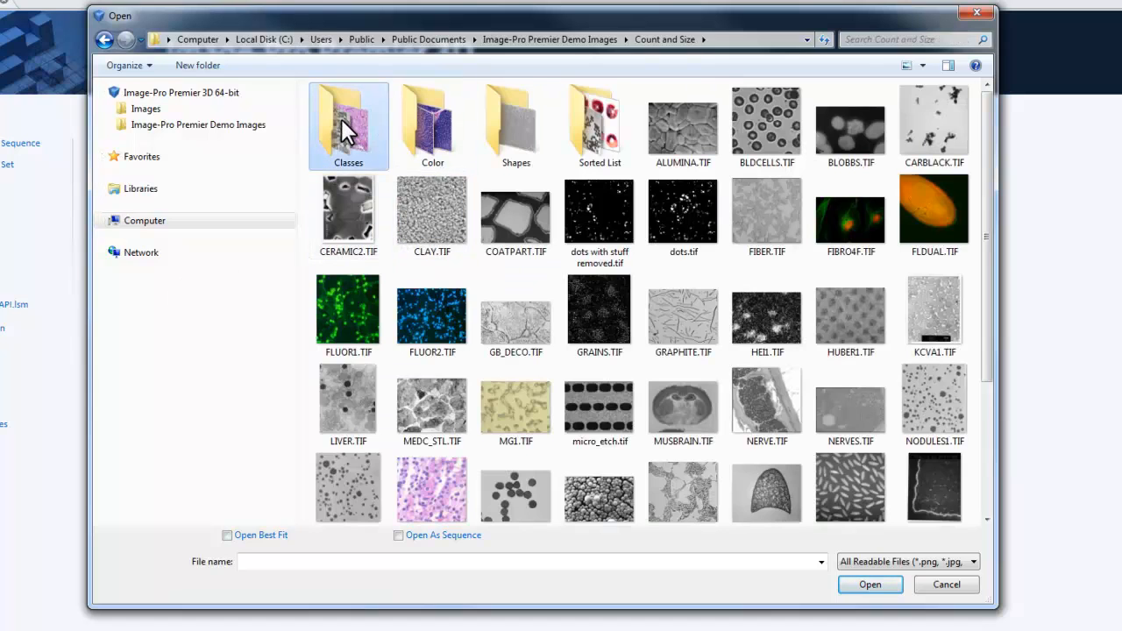
click(527, 255)
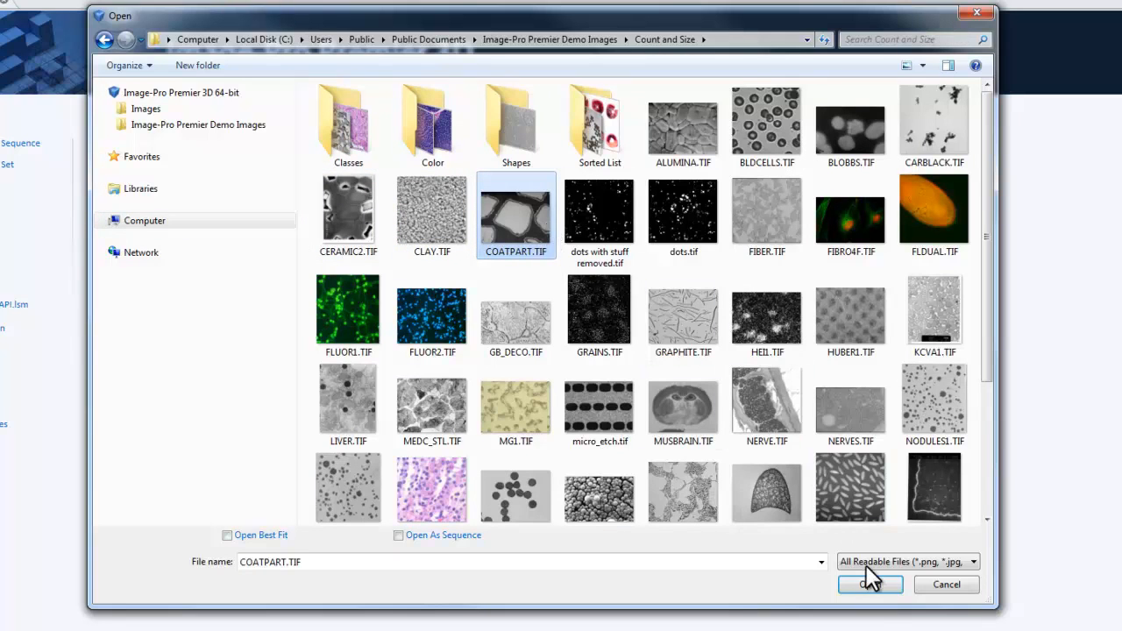
click(949, 585)
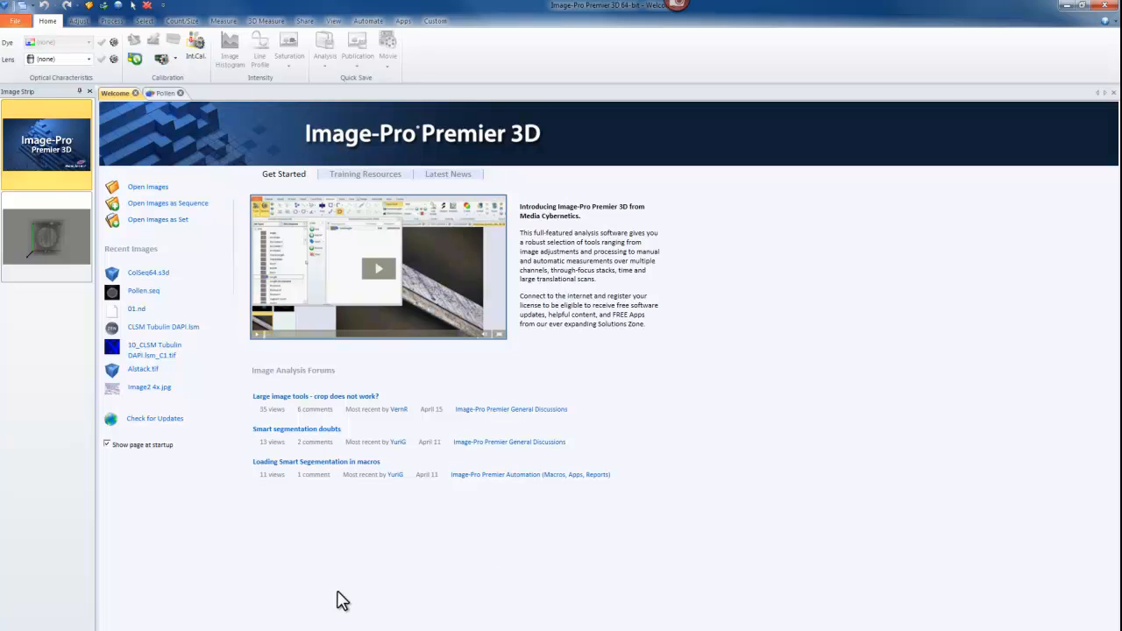
Switch to Windows Explorer, load ColSeq64.s3d from the 3D Measurements folder into Image-Pro Premier 3D, and minimize the Explorer window
click(315, 630)
click(254, 575)
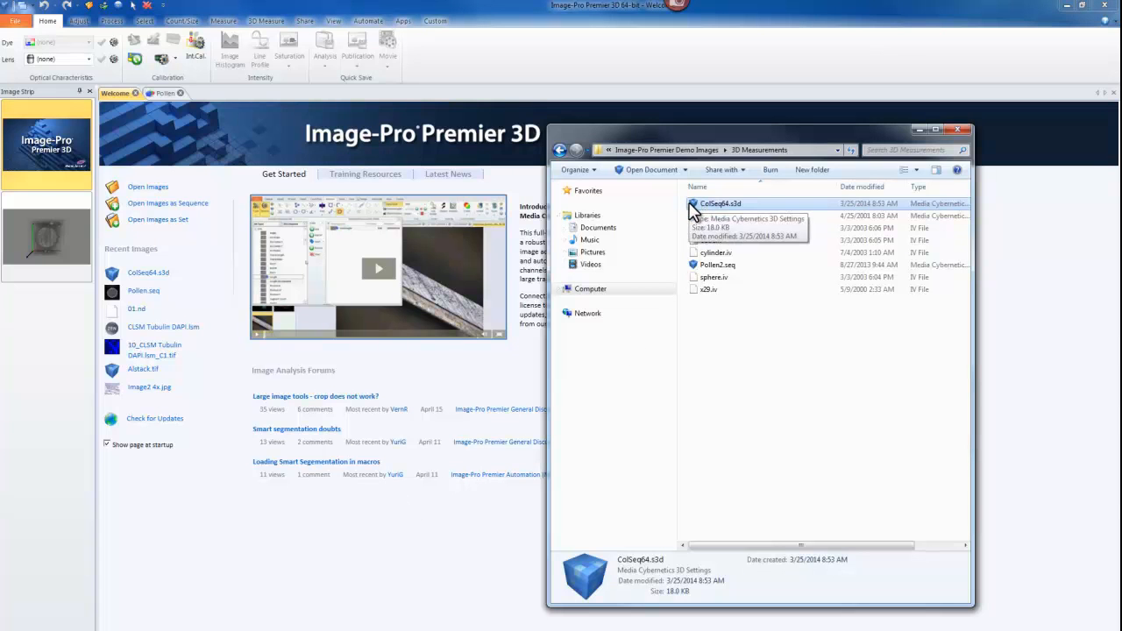
drag(693, 208, 224, 93)
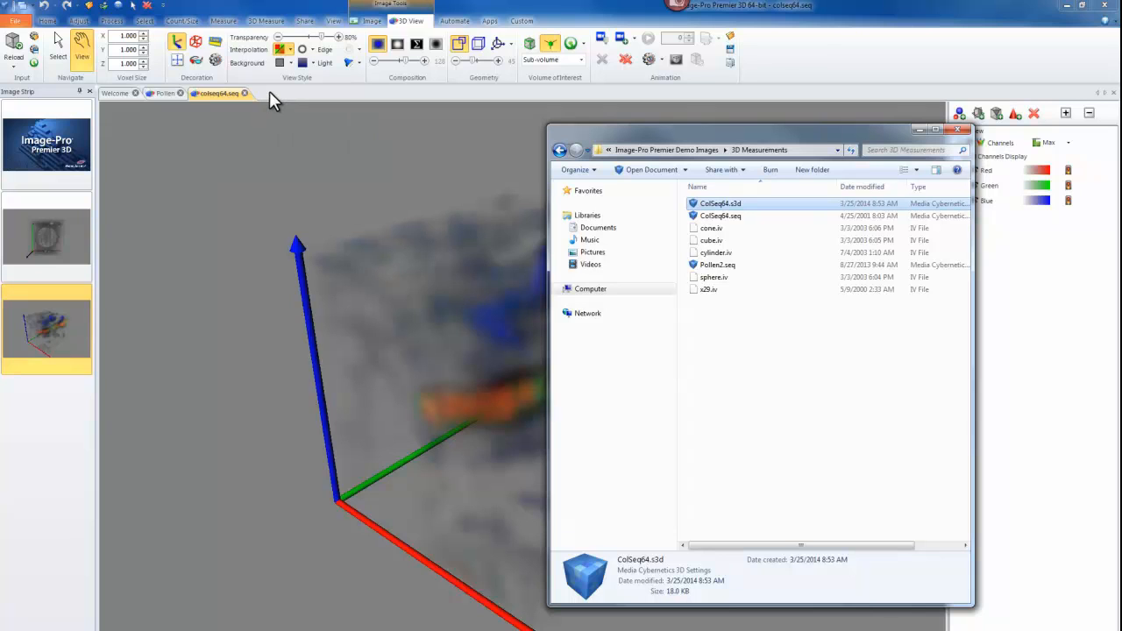
click(919, 129)
Inspect the colseq64 volume from another angle in 3D, and display it in the Slicer and Gallery views
drag(519, 441, 321, 317)
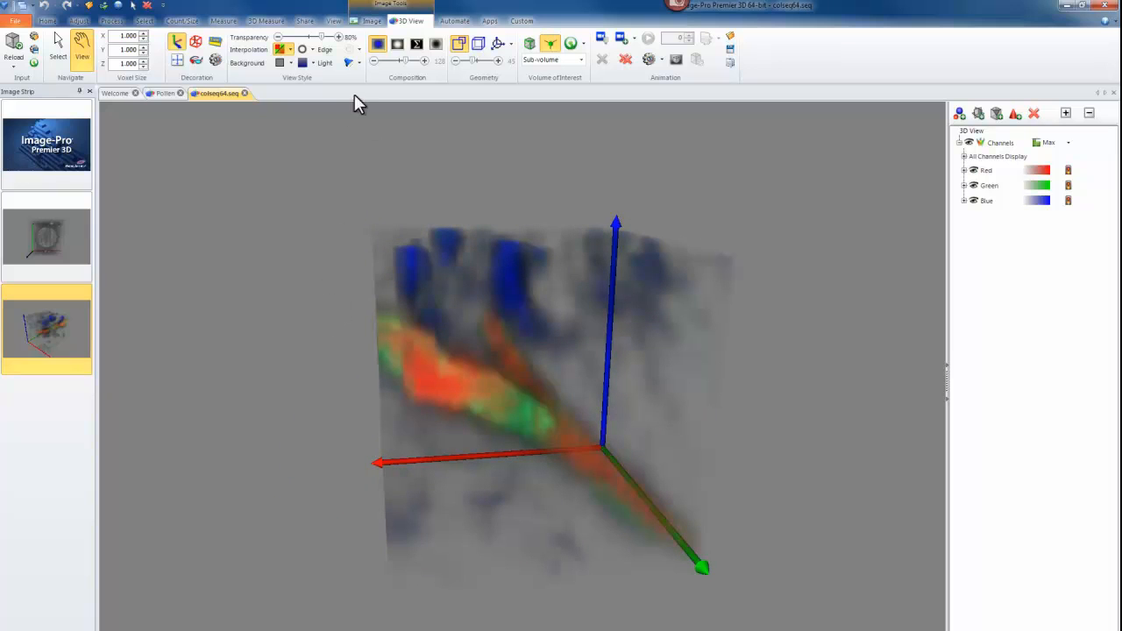
click(371, 20)
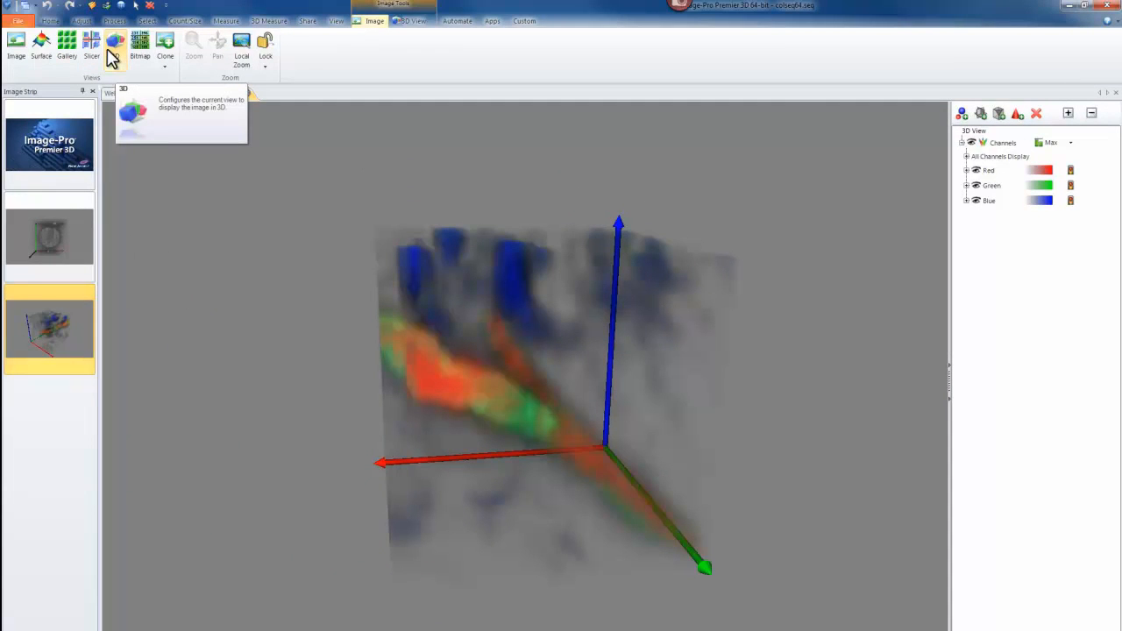
click(88, 41)
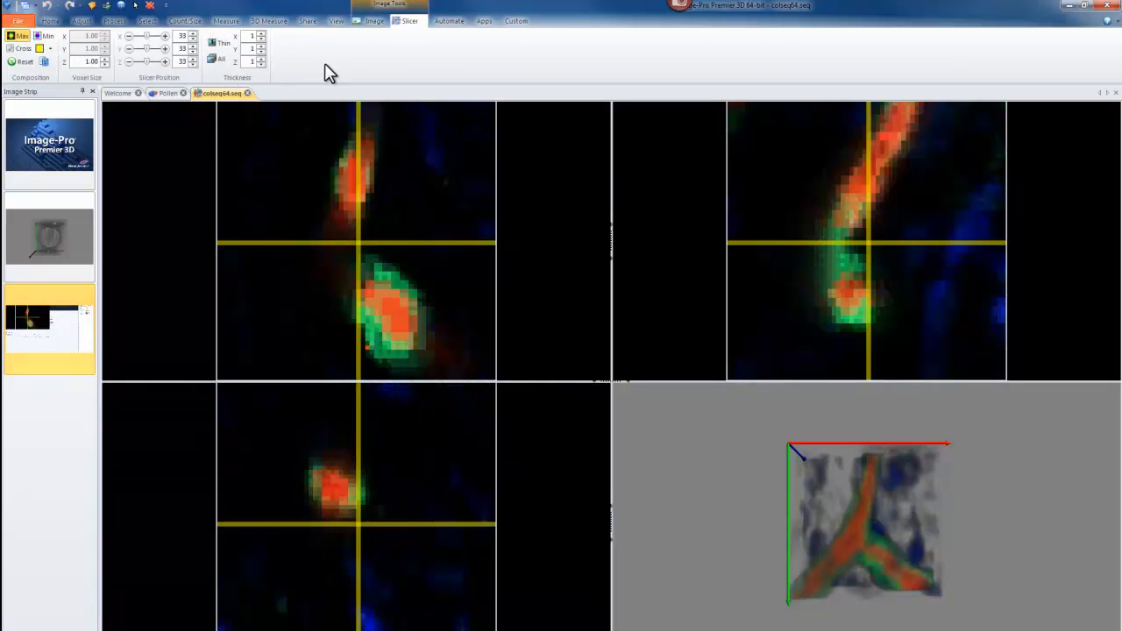
click(373, 21)
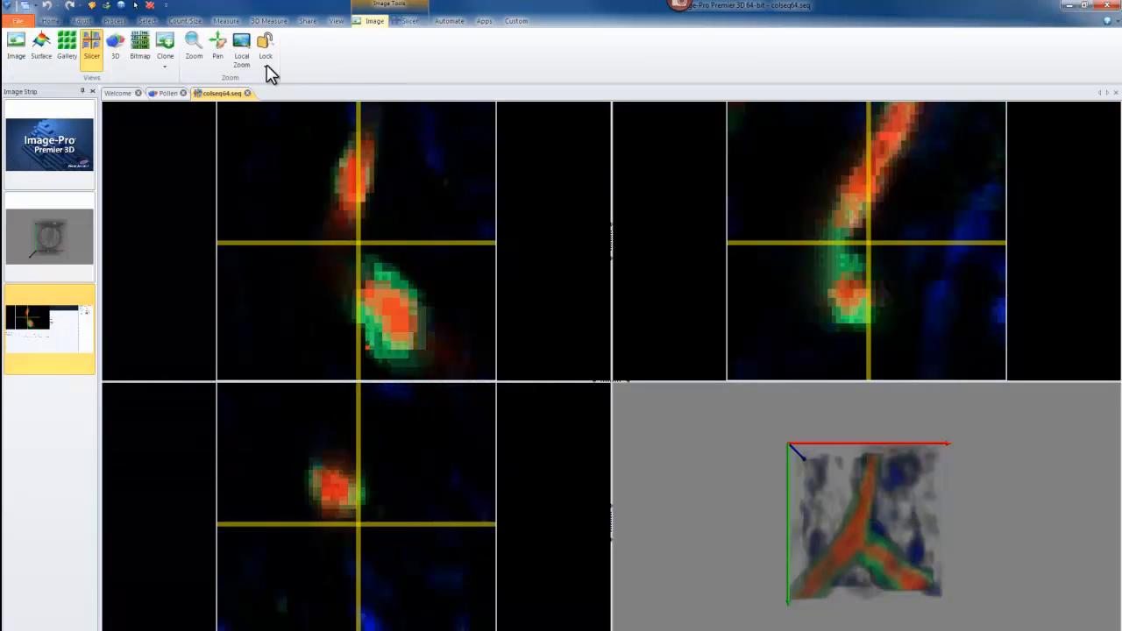
click(70, 41)
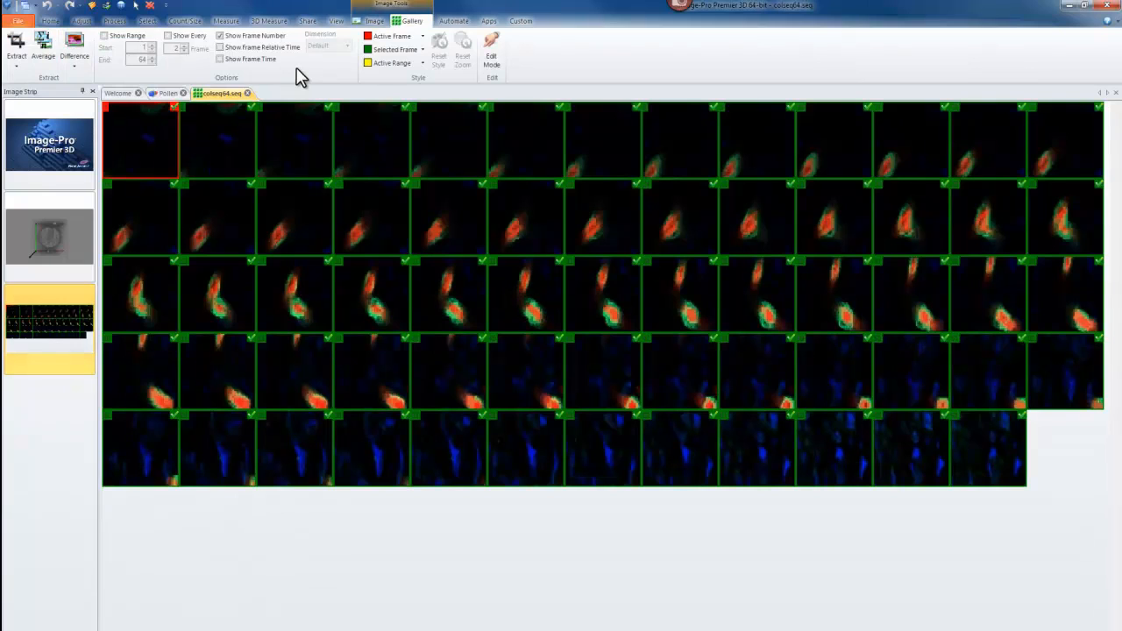
Display the colseq64 sequence in the flat Image view, play through its frames and stop the playback
click(372, 23)
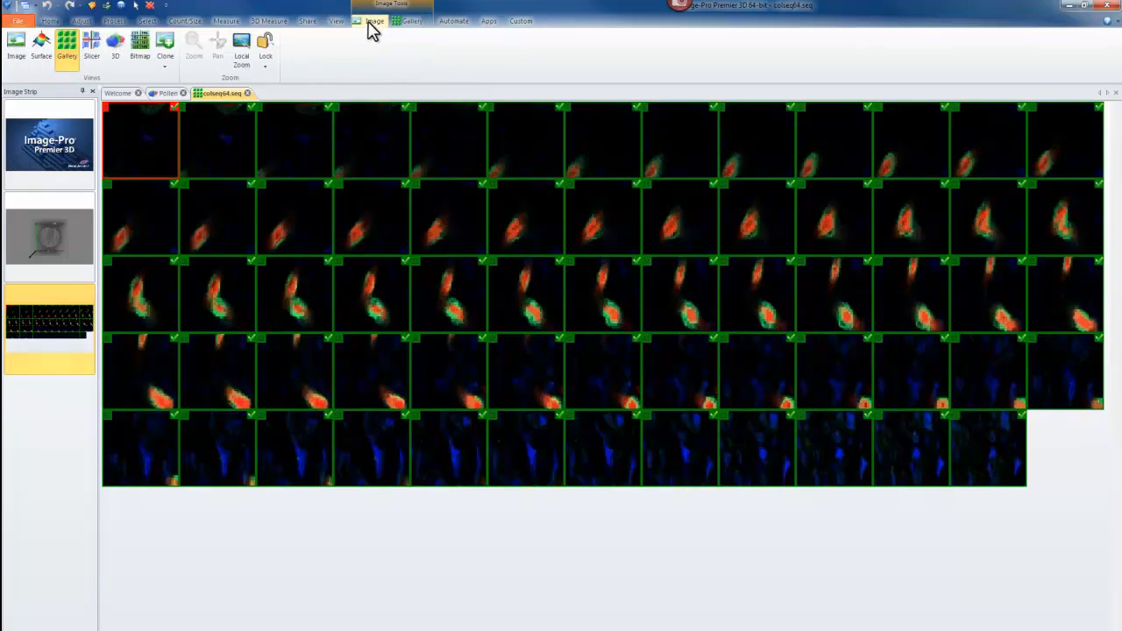
click(16, 46)
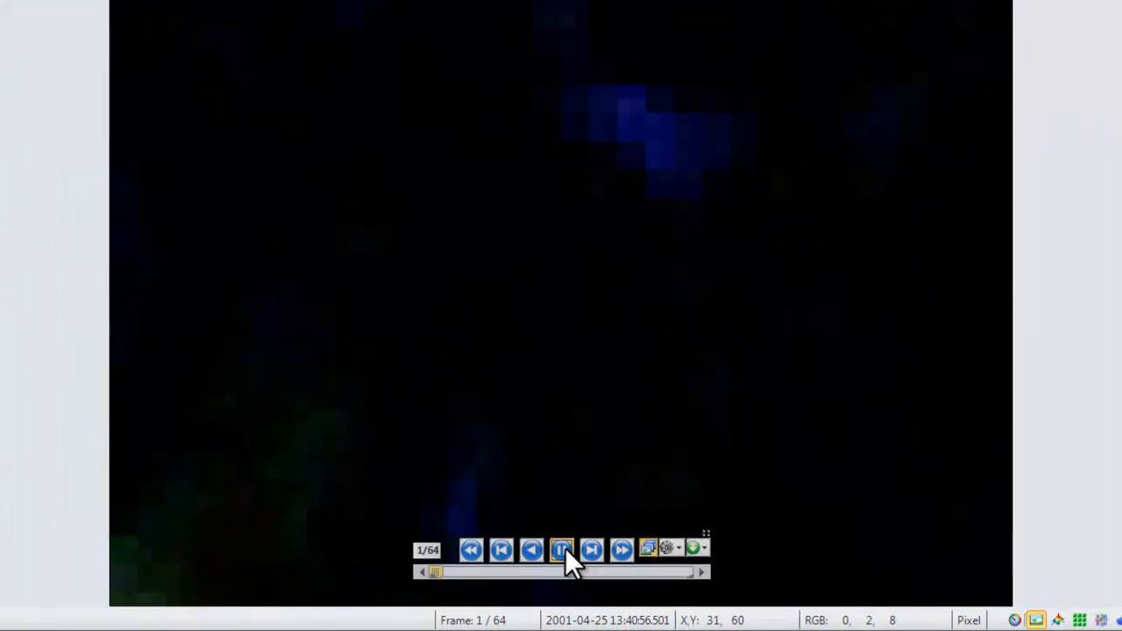
click(563, 548)
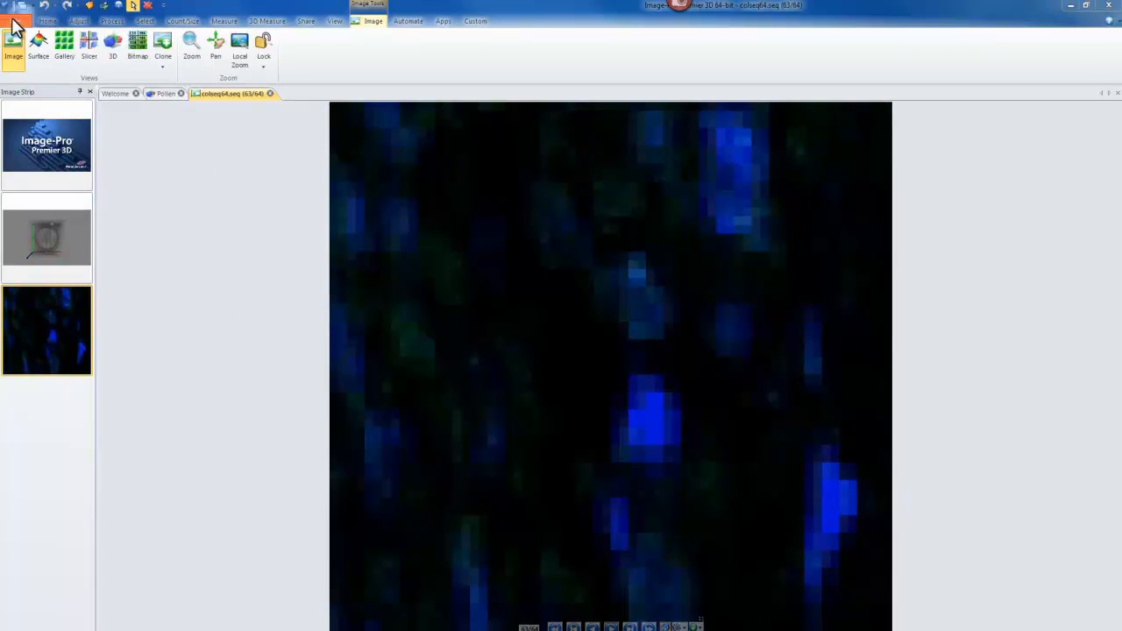
Examine the supported file formats in the Open Images file-type filter, and close the dialog without opening anything
click(12, 20)
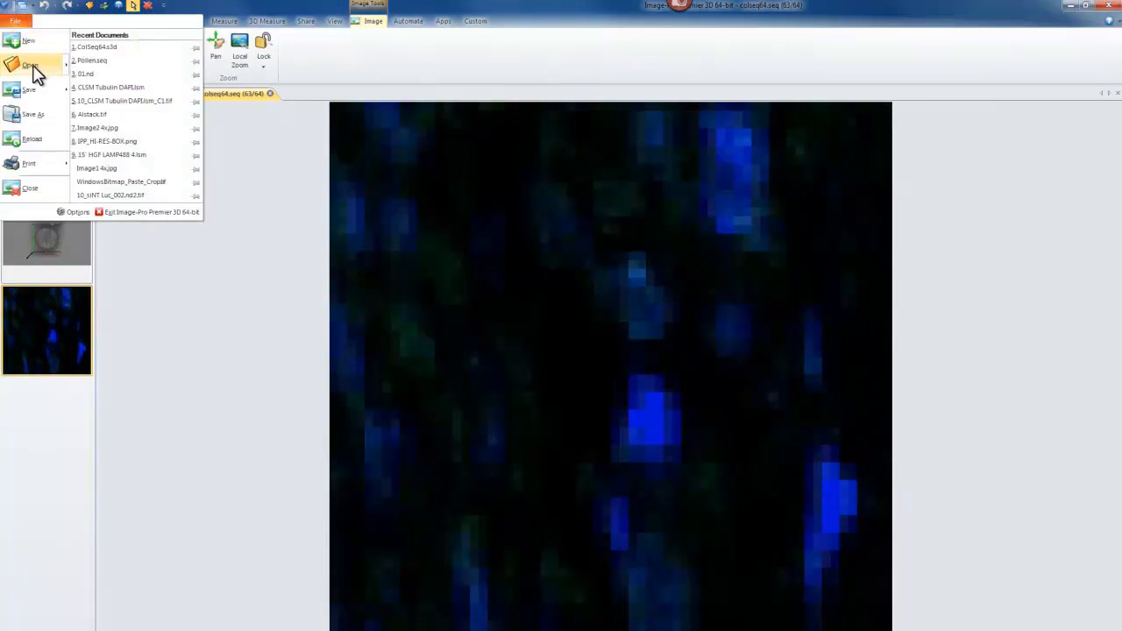
mouse_move(70, 70)
click(109, 54)
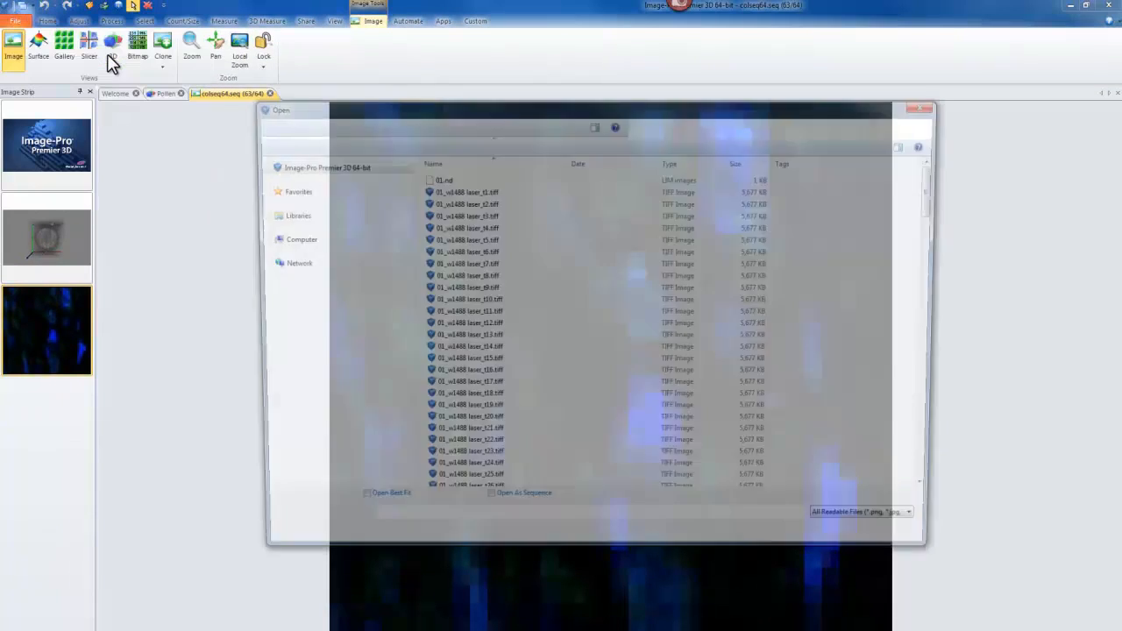
drag(443, 118, 320, 72)
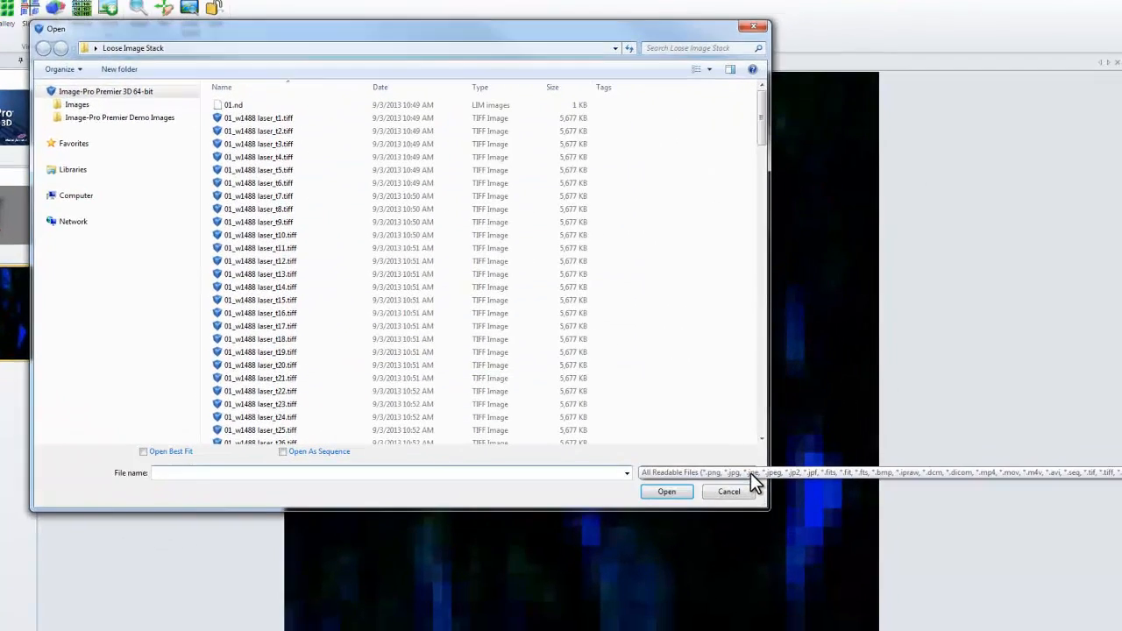
click(752, 480)
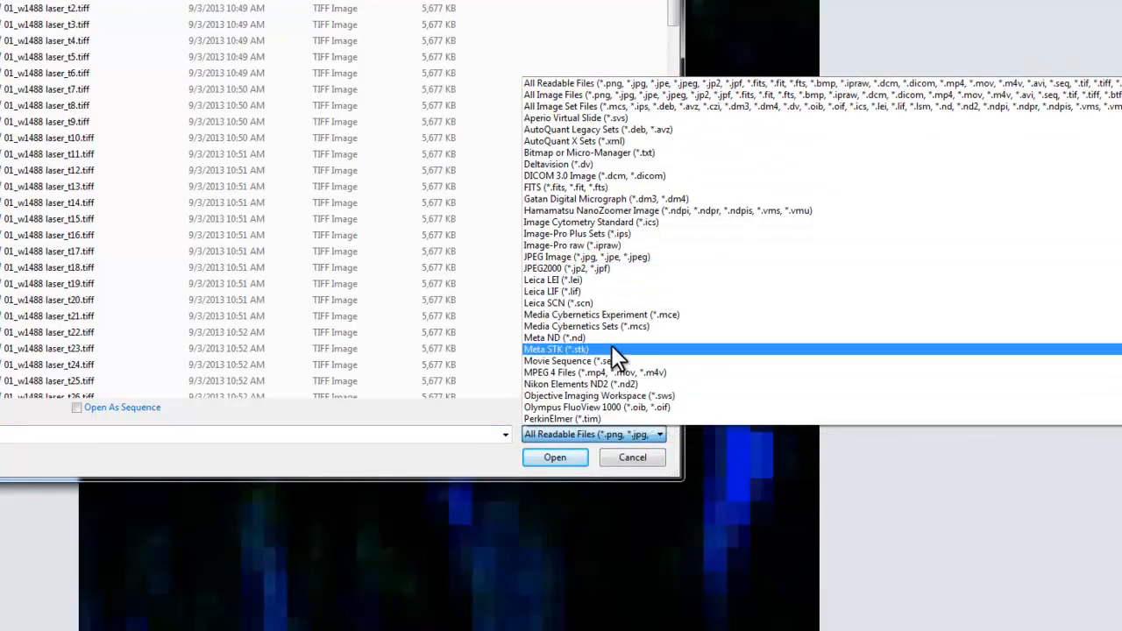
scroll(610, 337, down, 3)
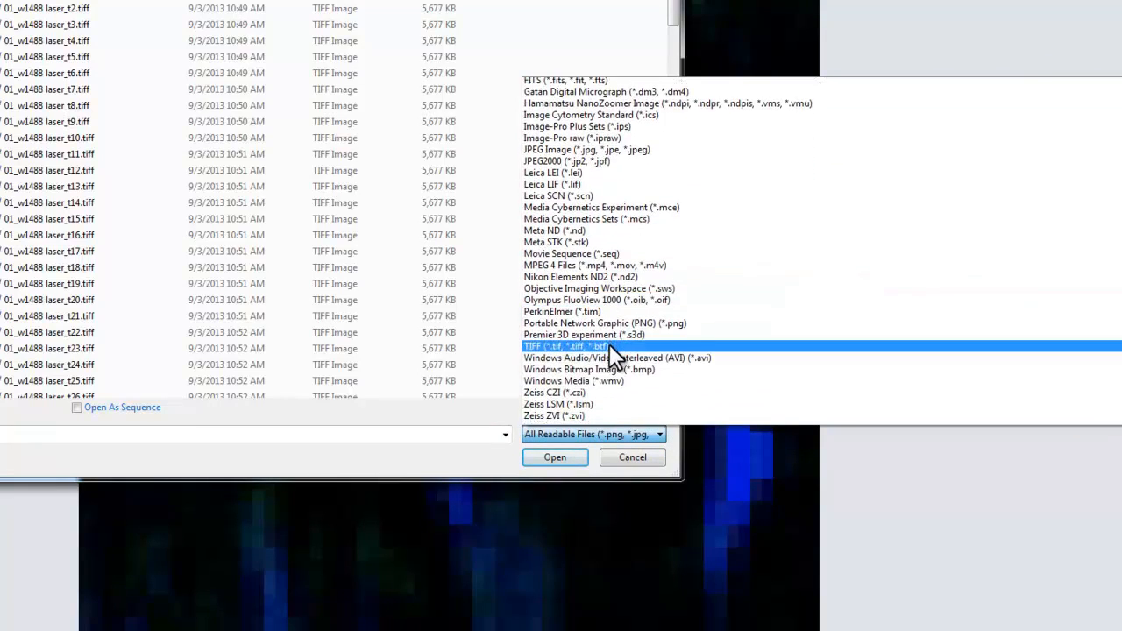
scroll(608, 345, up, 3)
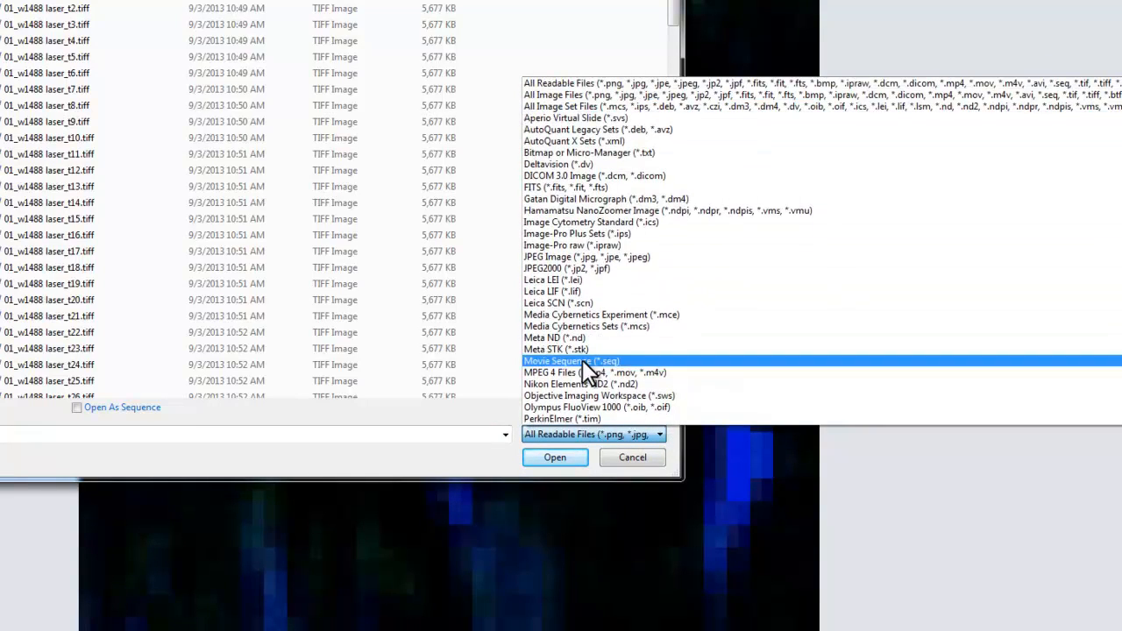
click(465, 469)
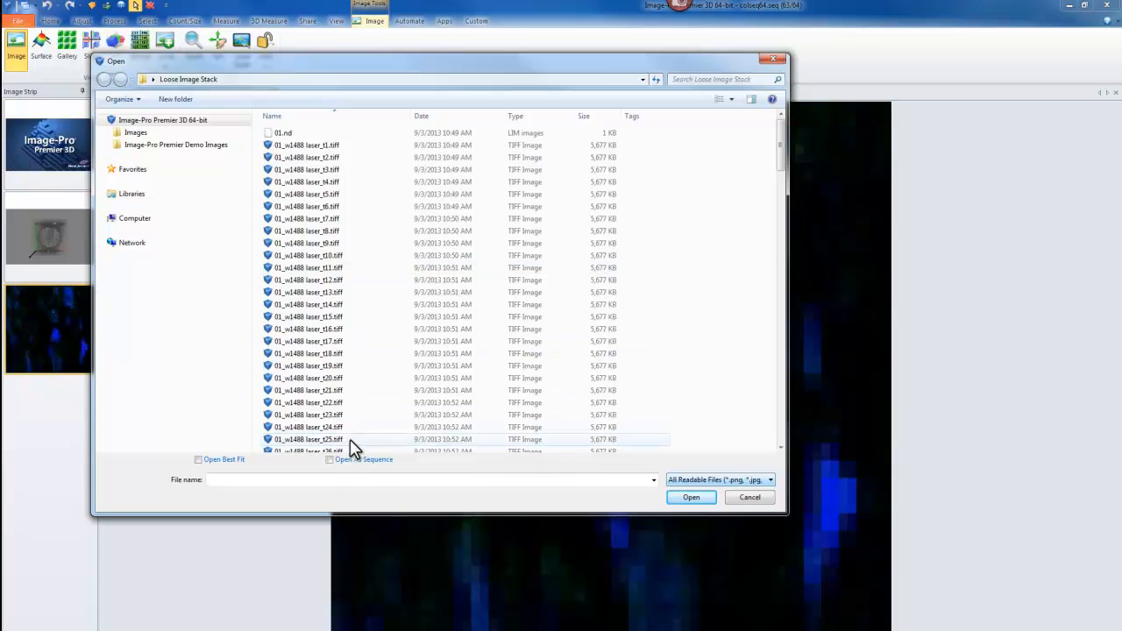
click(773, 59)
Bring up the Open Set from Files dialog and enlarge its window
click(18, 21)
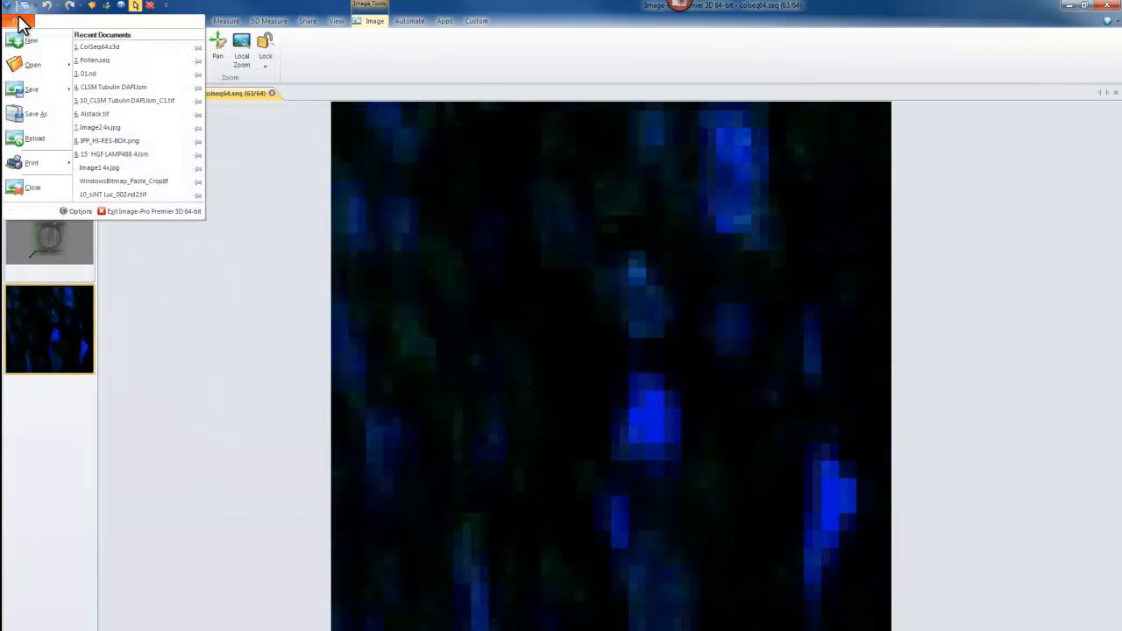
mouse_move(33, 67)
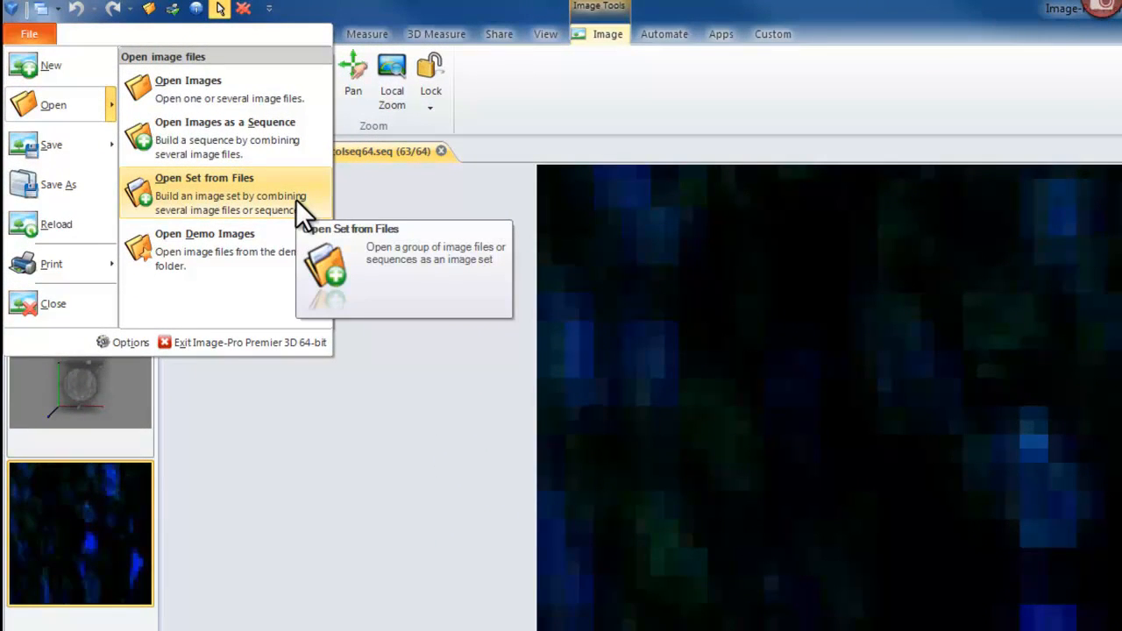
click(203, 194)
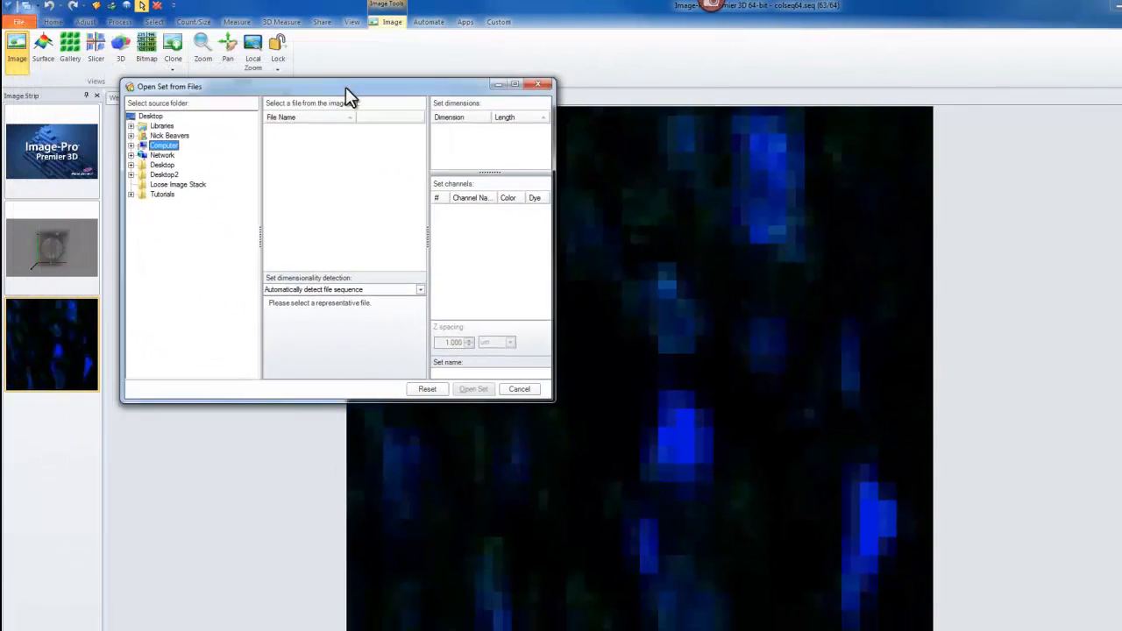
drag(345, 87, 360, 102)
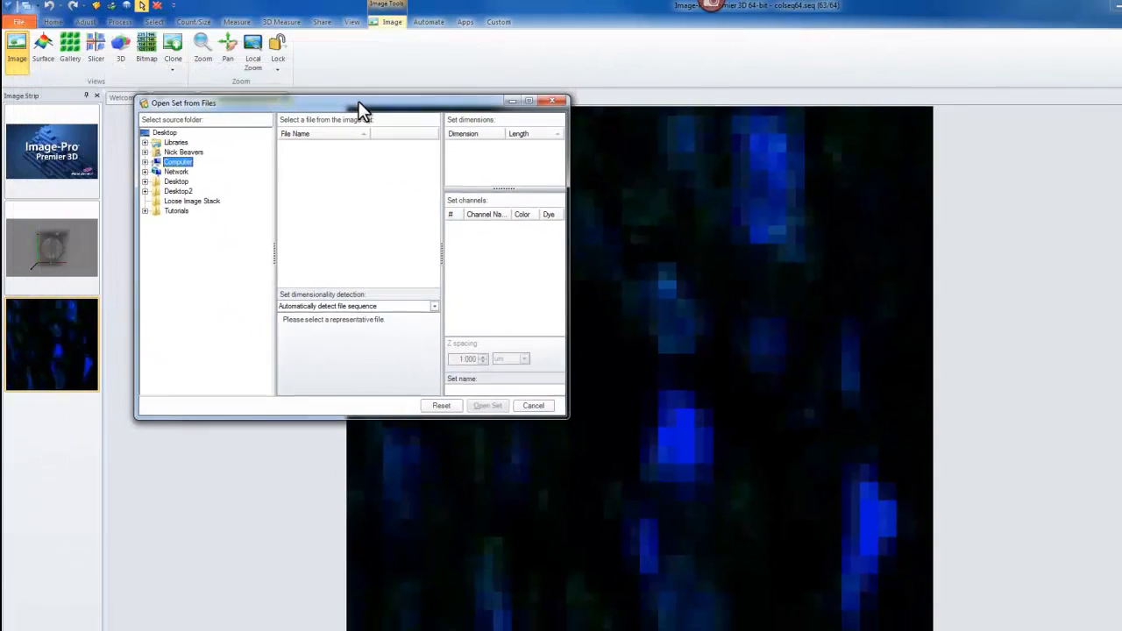
drag(612, 445, 850, 594)
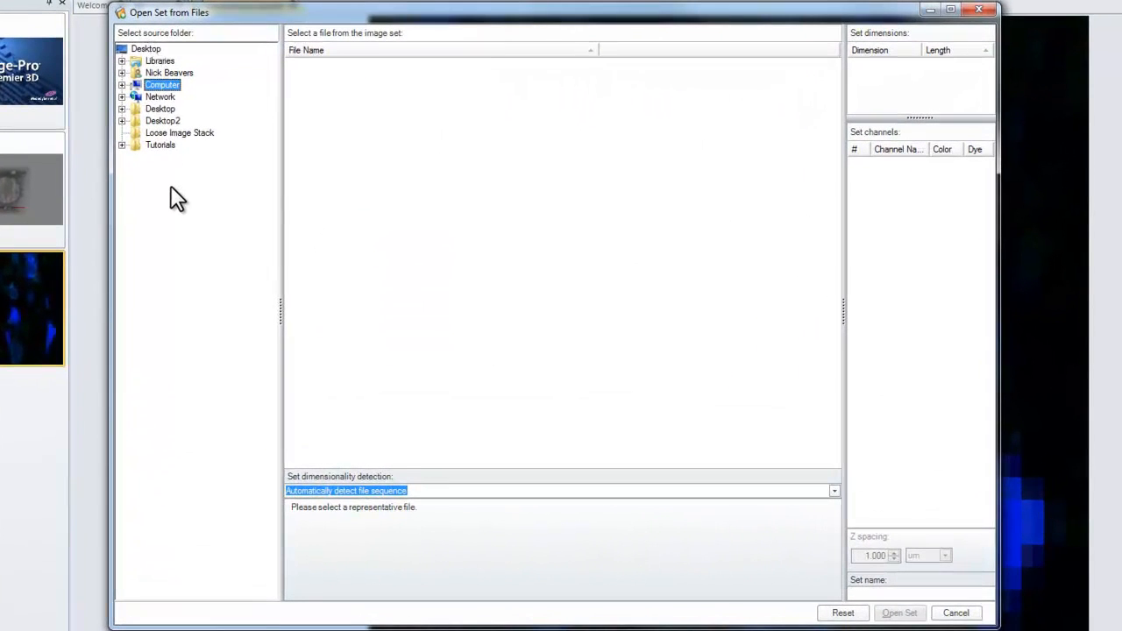
Choose 01_w1488 laser_t14.tiff in the Loose Image Stack folder as the set's representative file, and check the first sequence-pattern field's options
click(166, 134)
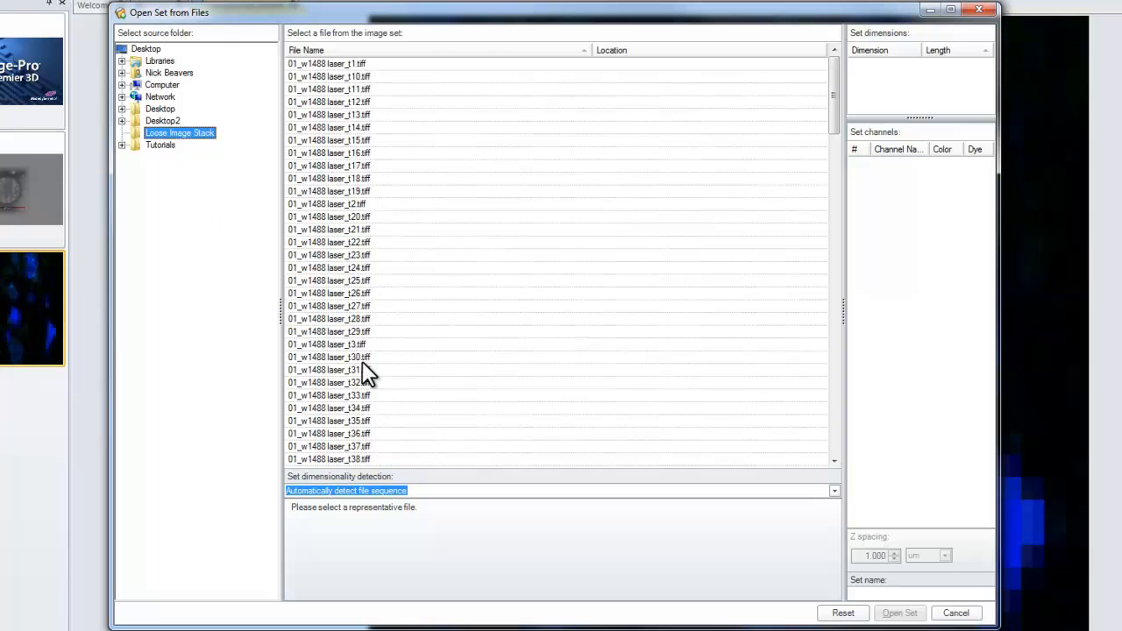
click(337, 128)
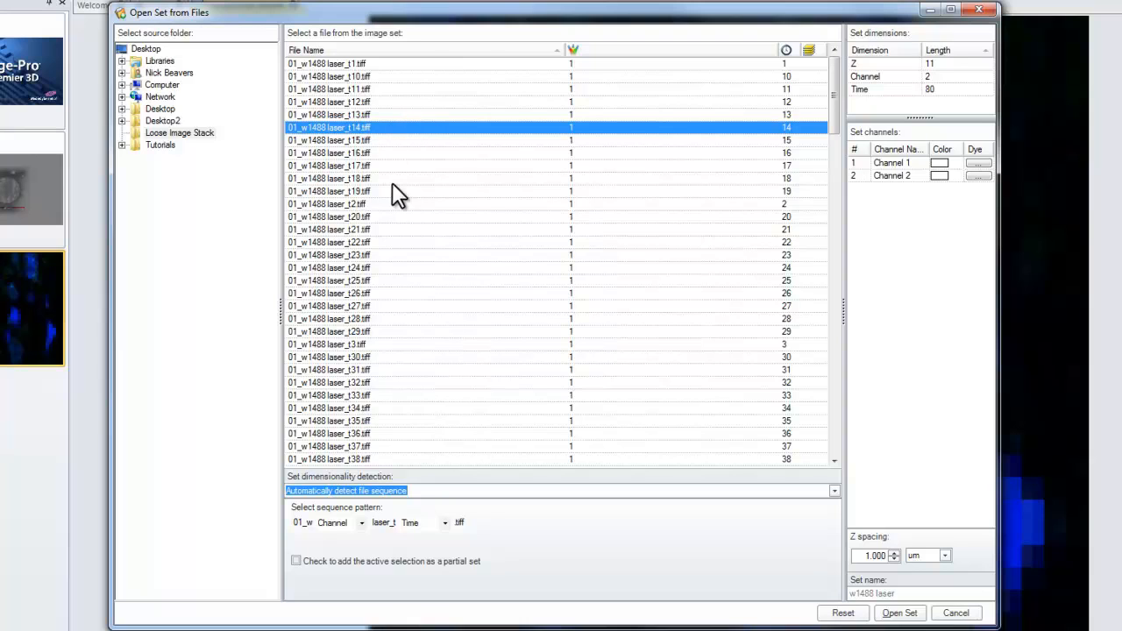
click(359, 522)
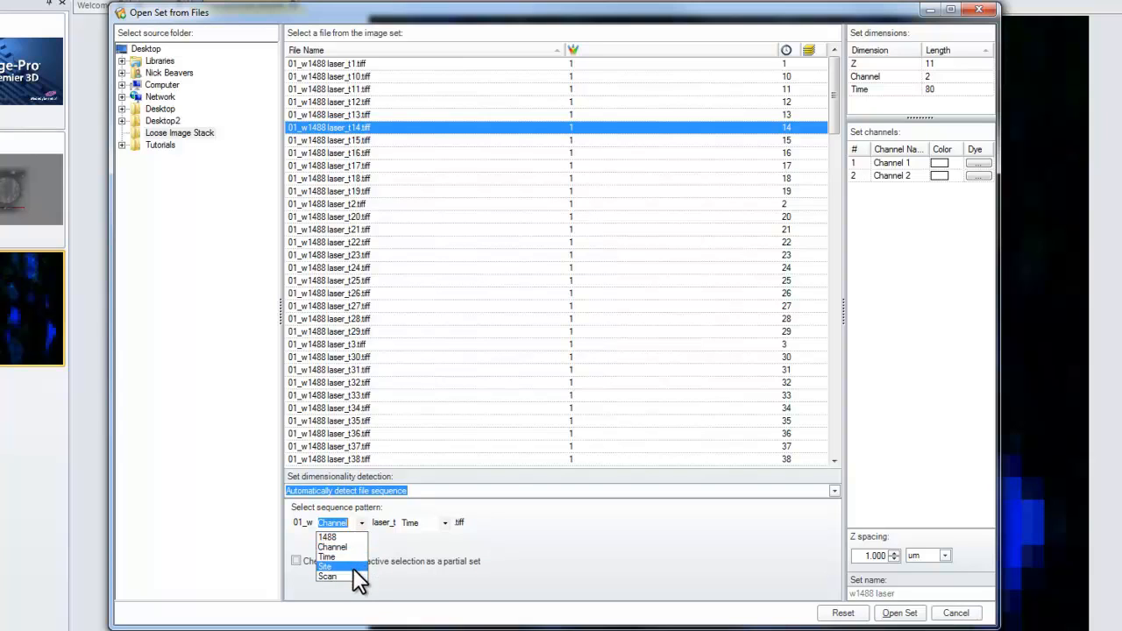
click(395, 542)
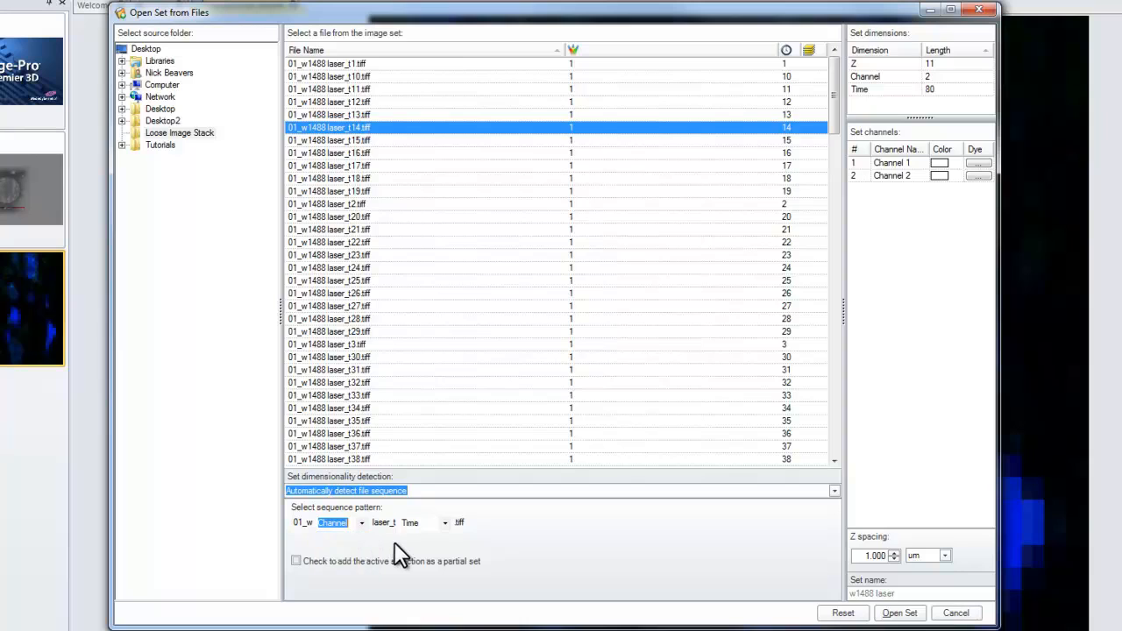
click(395, 542)
Apply the BFP (Blue Fluorescent Protein) dye to channel 1 of the set, and check the available Z spacing units
click(979, 163)
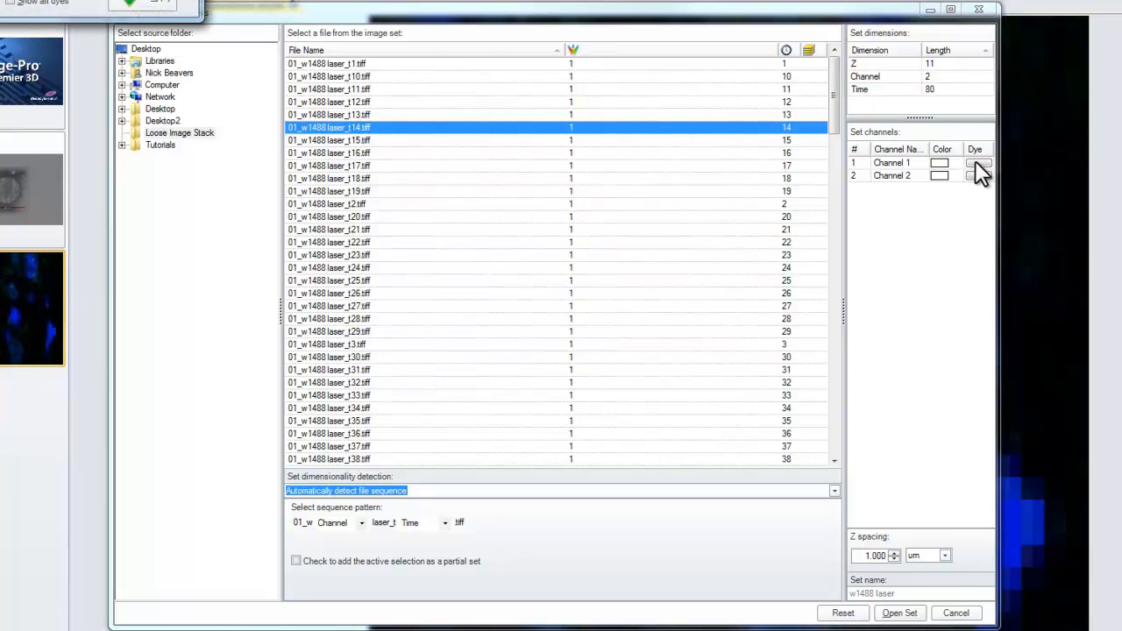
drag(101, 0, 597, 150)
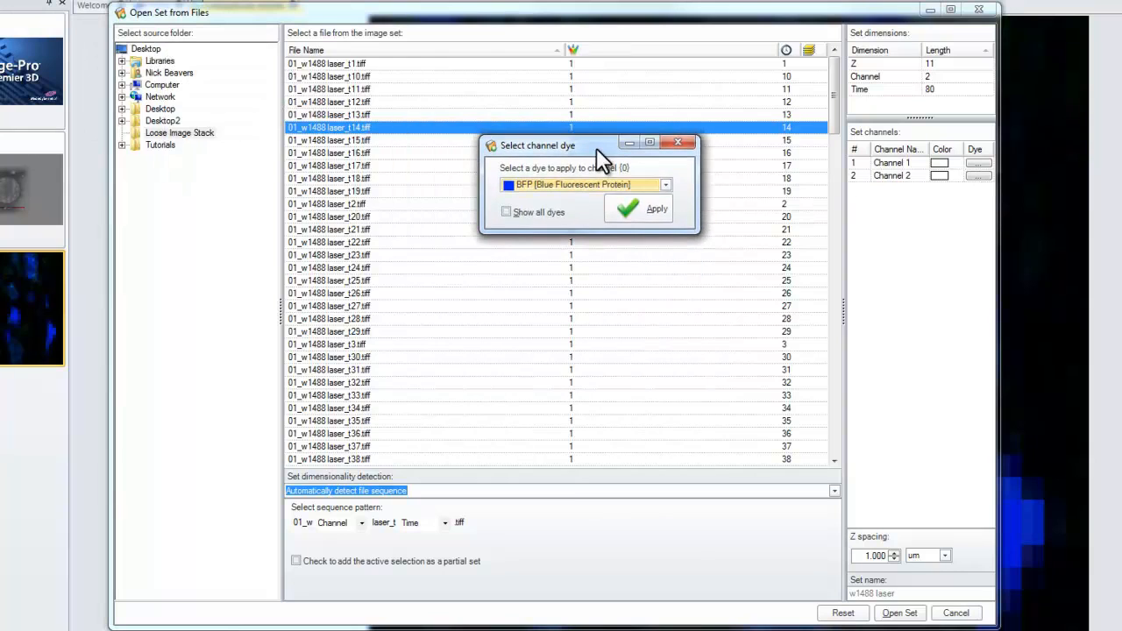
click(666, 186)
drag(664, 222, 670, 196)
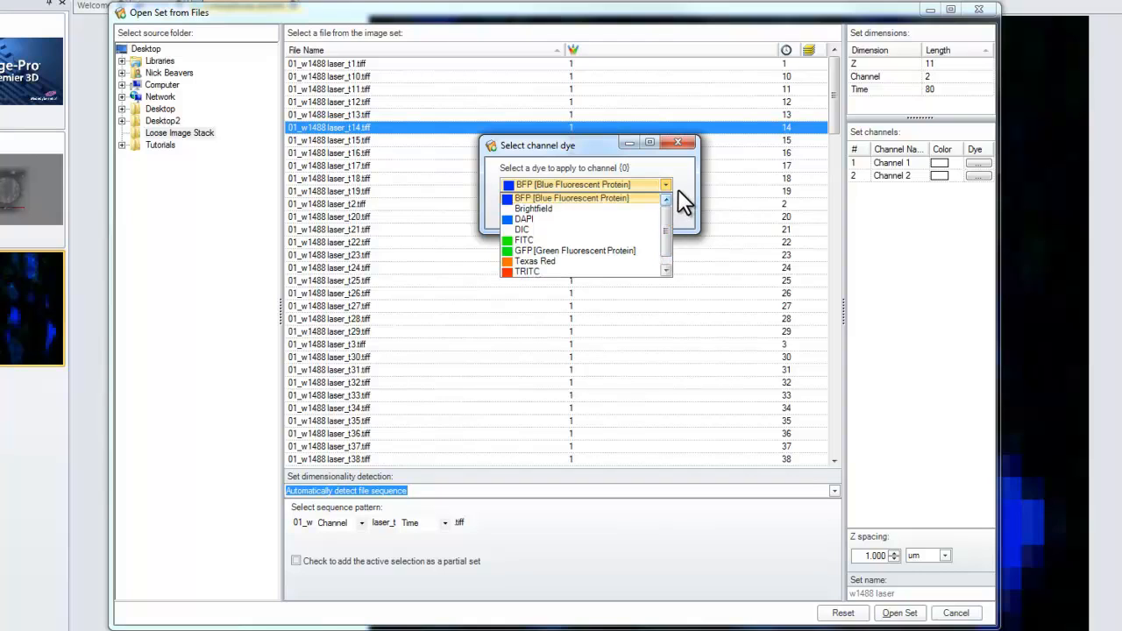
click(678, 189)
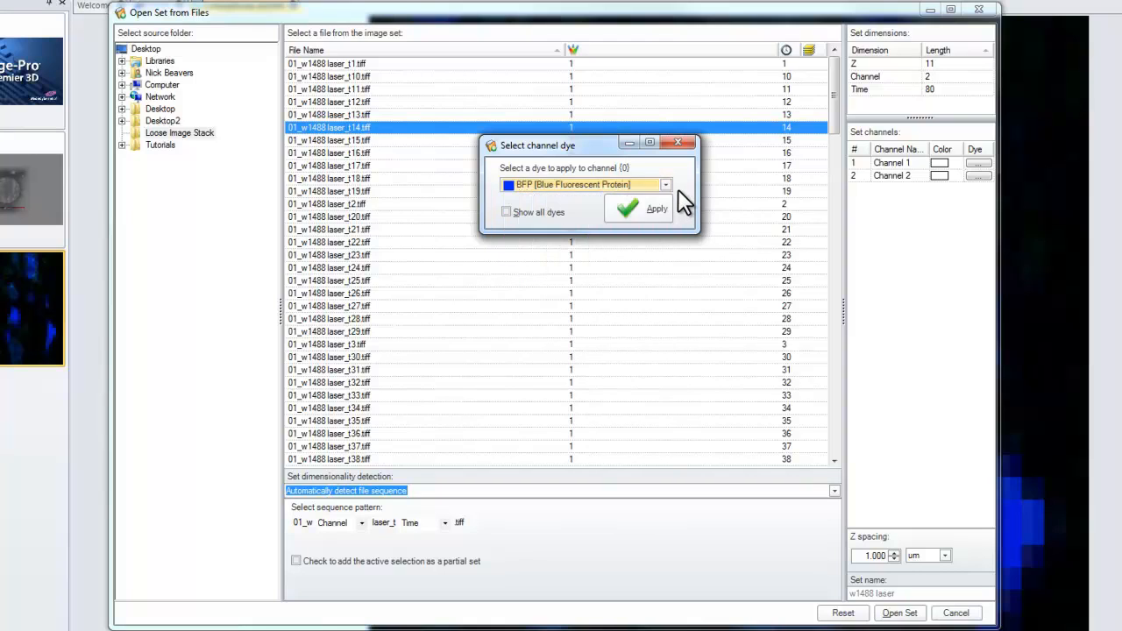
click(655, 211)
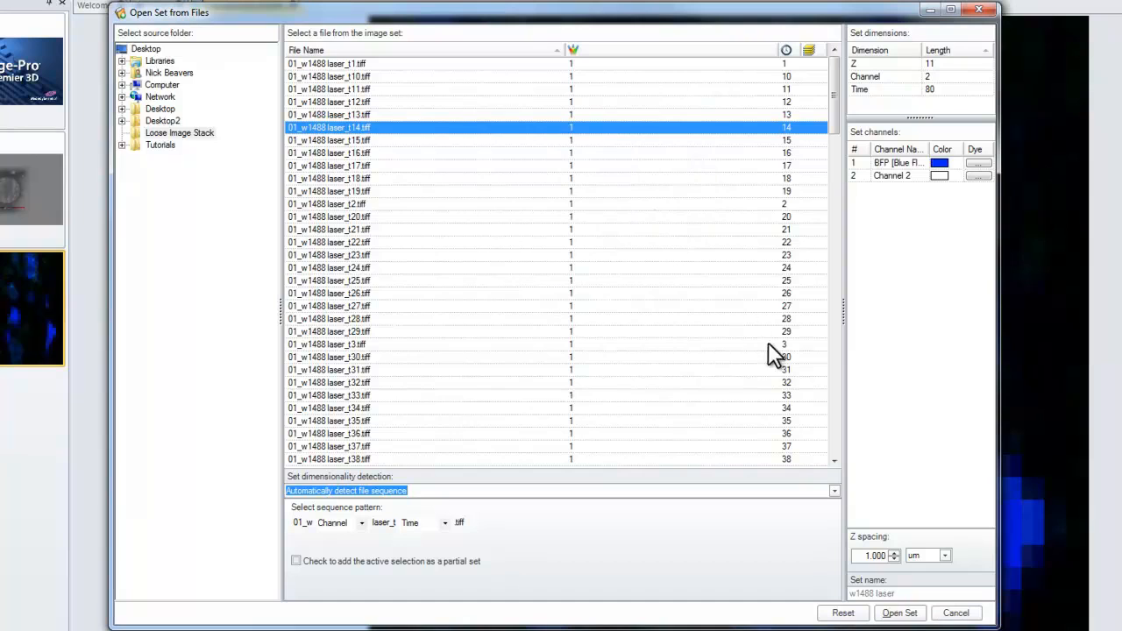
click(944, 555)
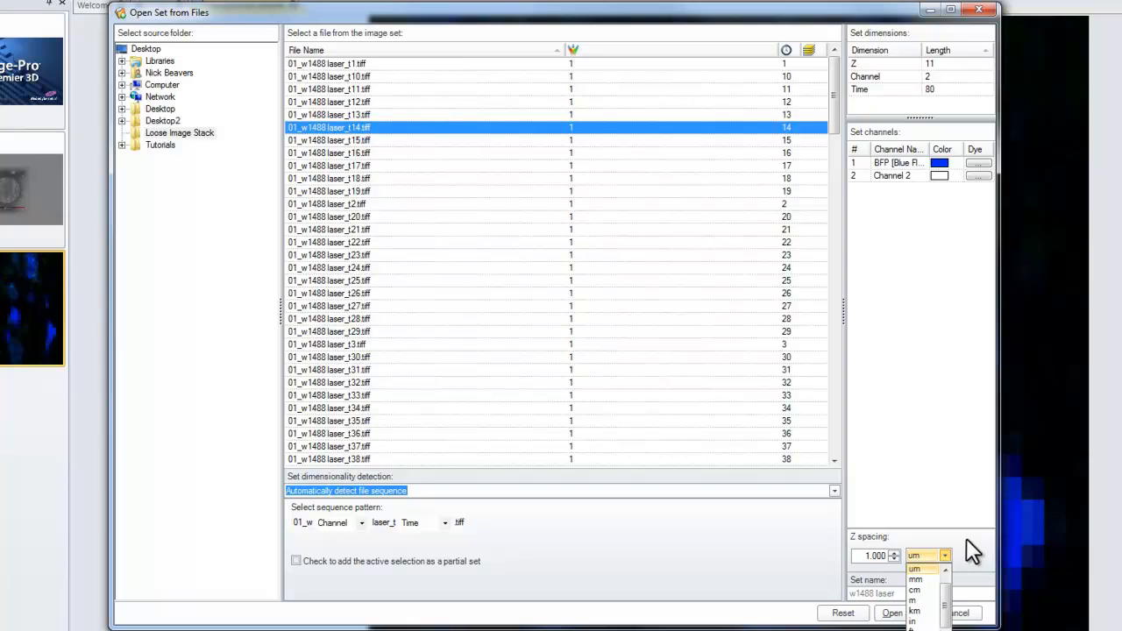
click(966, 540)
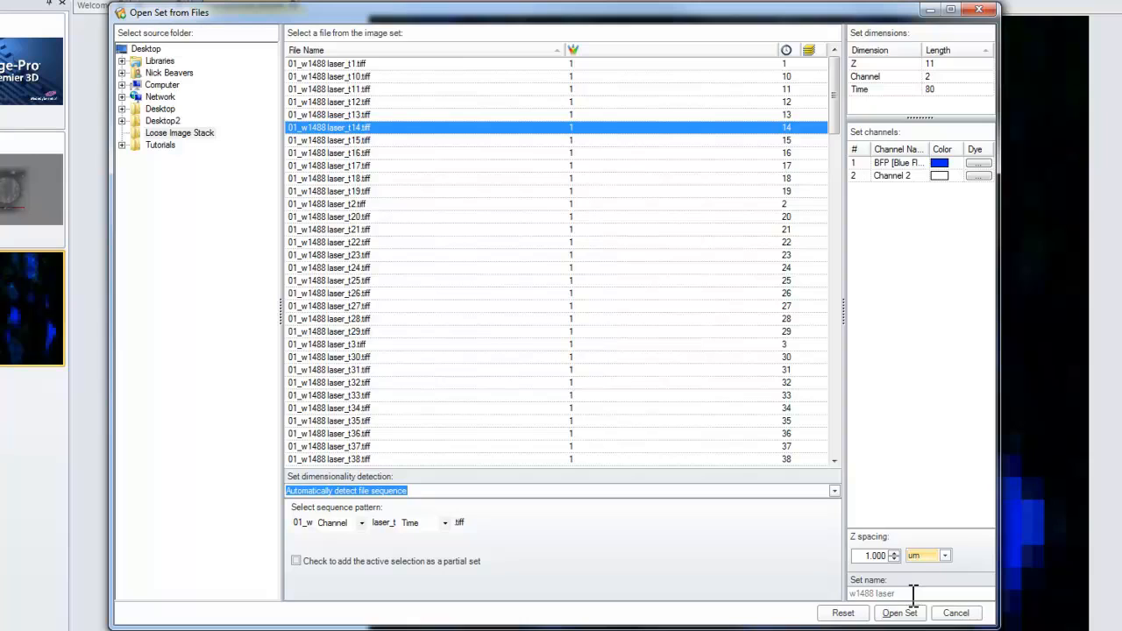
Set the dimensionality detection to Split sequence into dimensions, with 01_w1488 laser_t18.tiff as the representative file
click(835, 491)
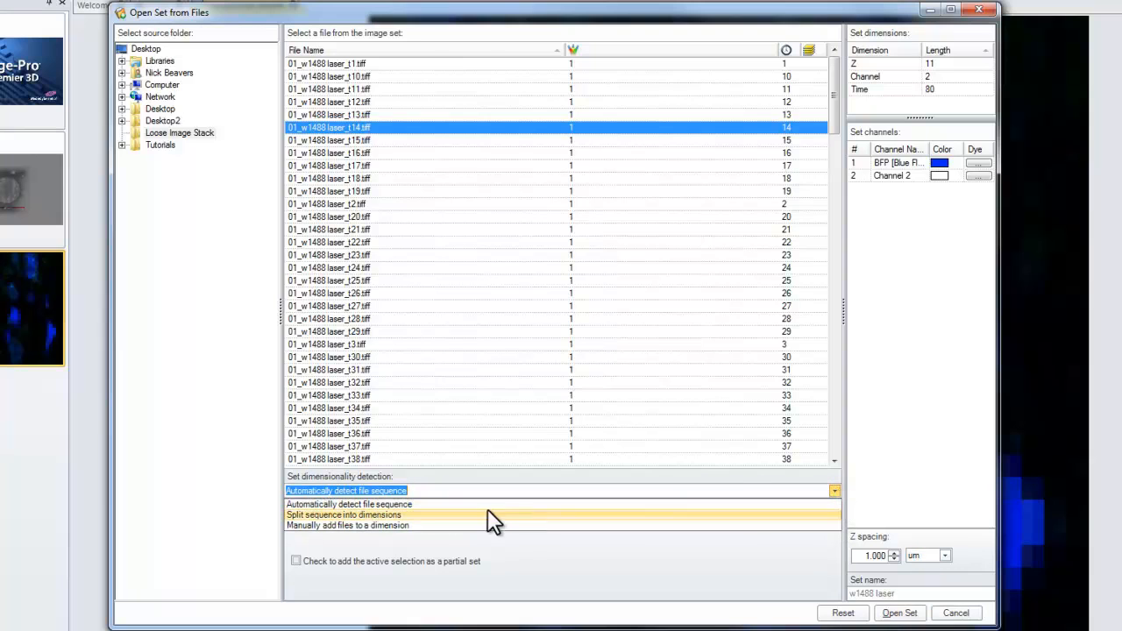
click(380, 514)
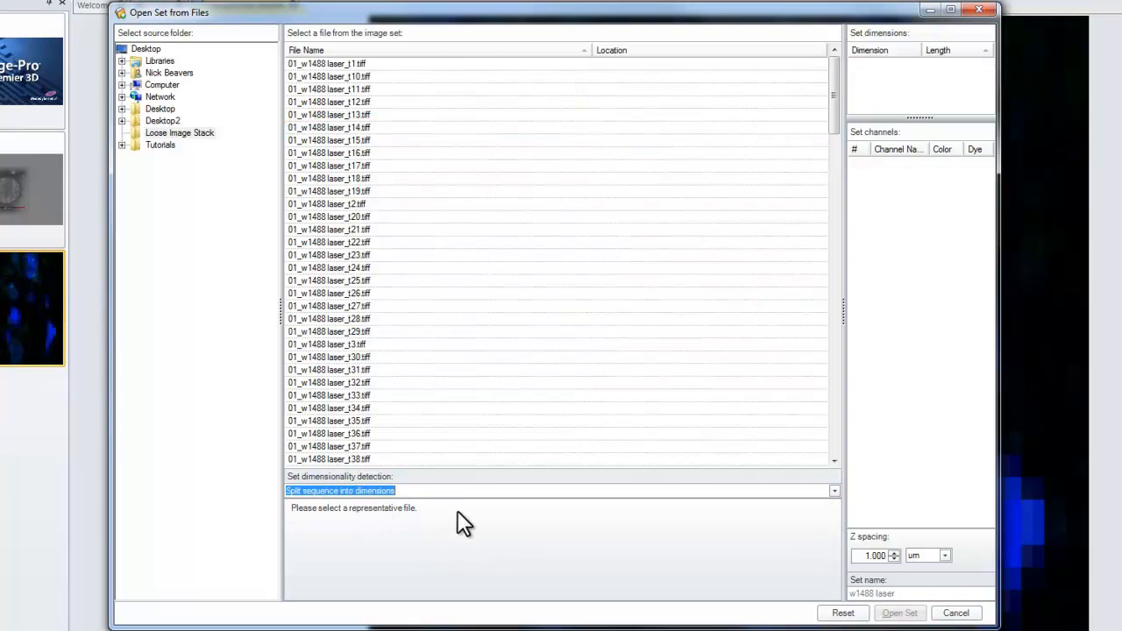
click(322, 179)
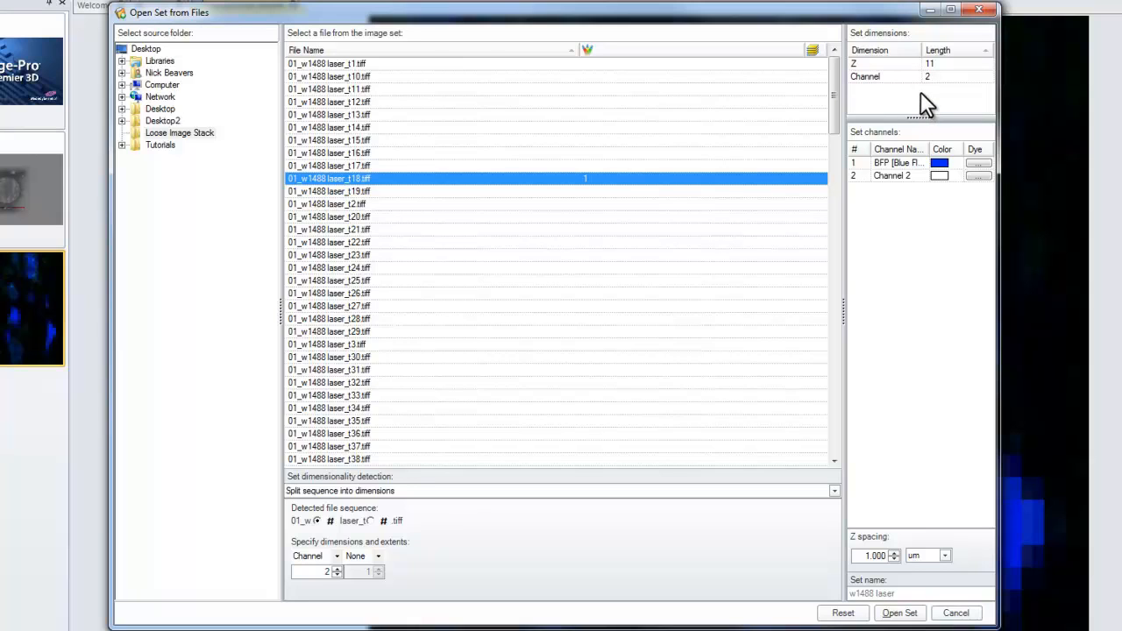
Switch the dimensionality detection to Manually add files to a dimension, check the available dimensions, and cancel the set without opening it
click(834, 491)
click(367, 525)
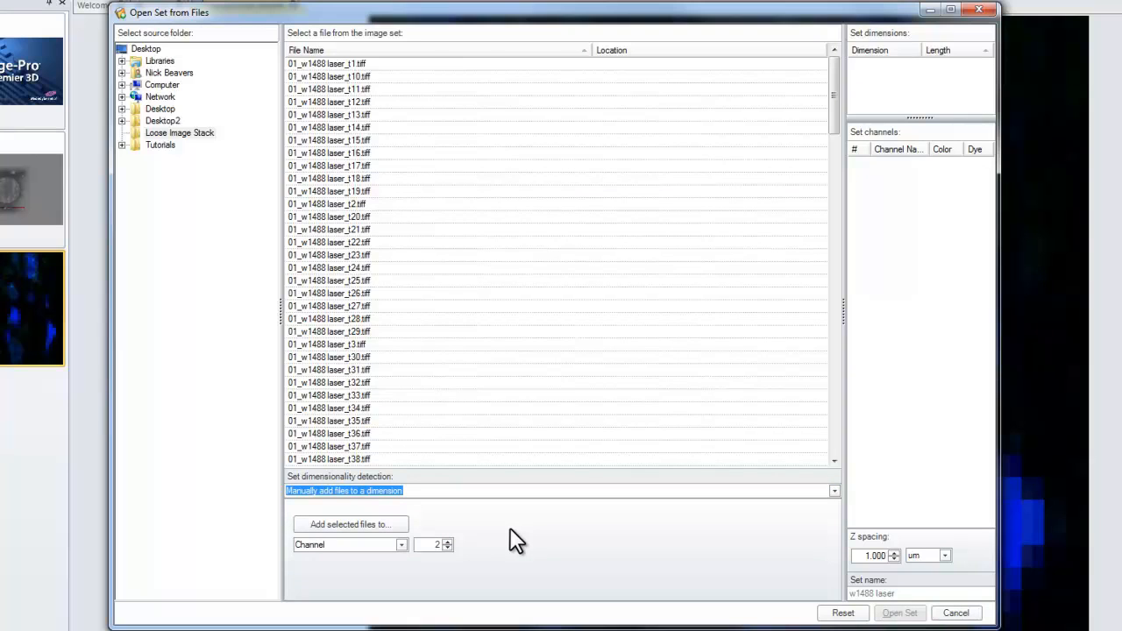
click(402, 546)
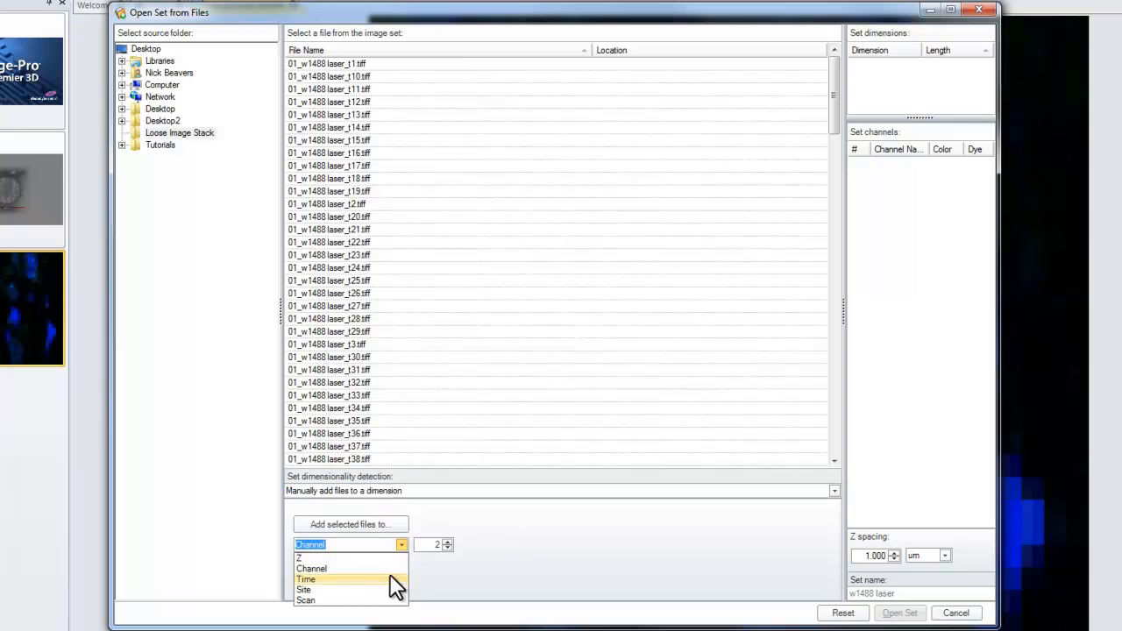
click(468, 555)
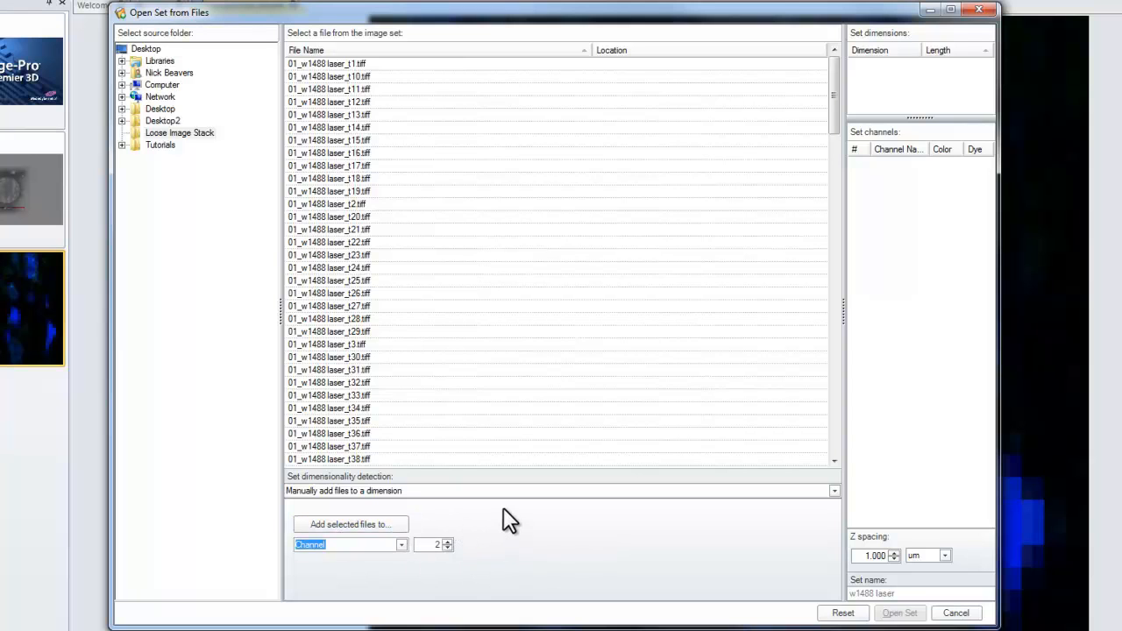
click(953, 614)
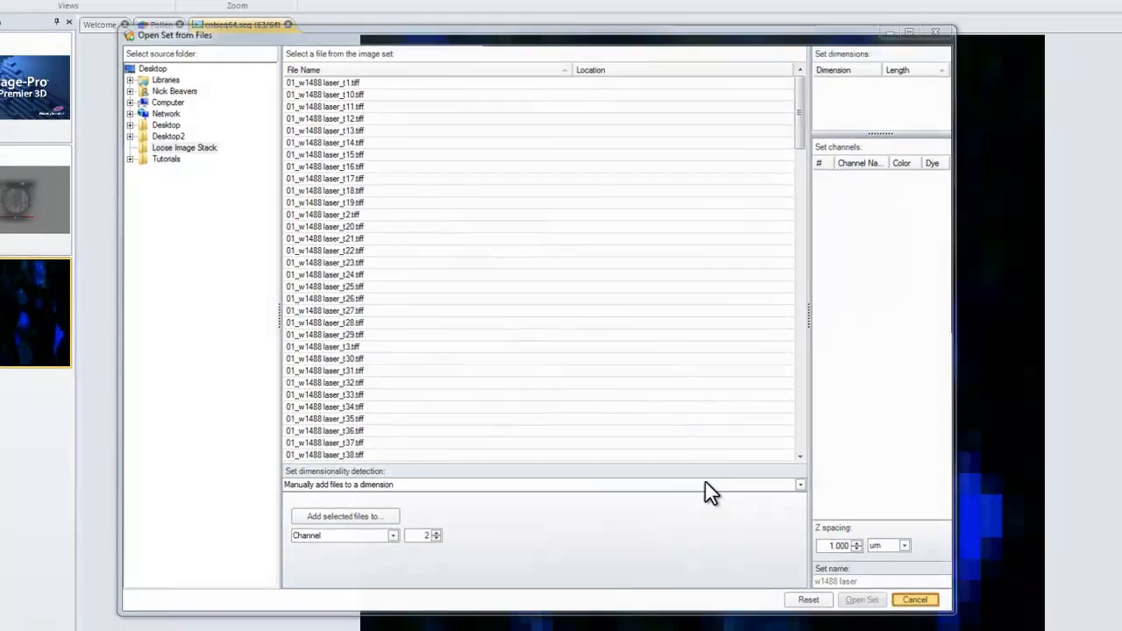
Bring the Pollen volume to the front, rotate it in the 3D view, and display its document properties
click(158, 26)
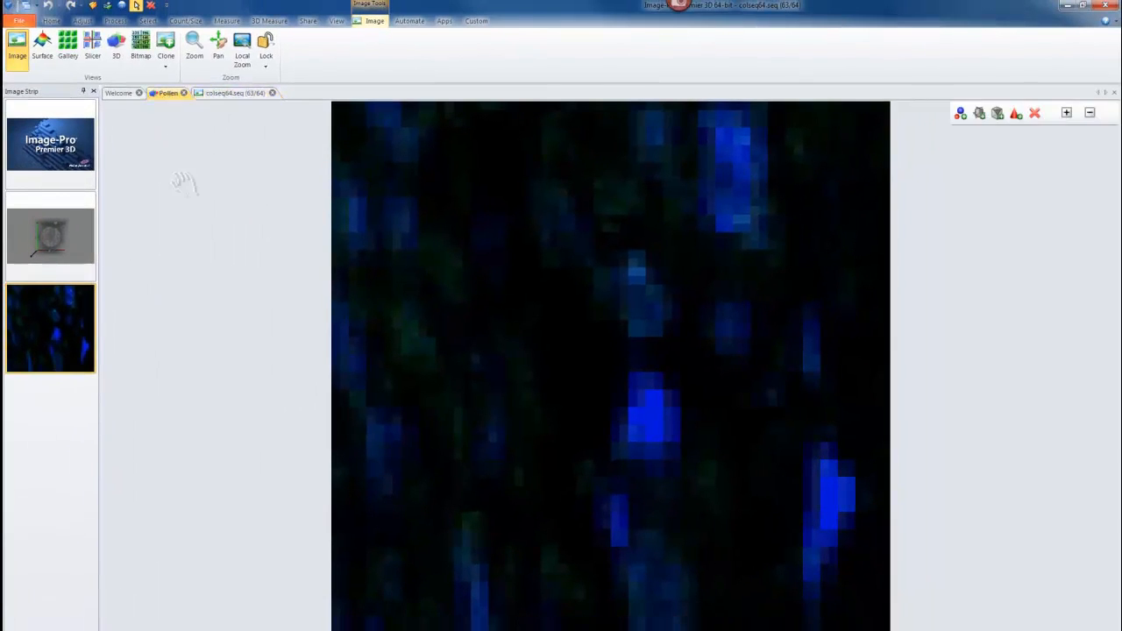
drag(526, 471, 442, 472)
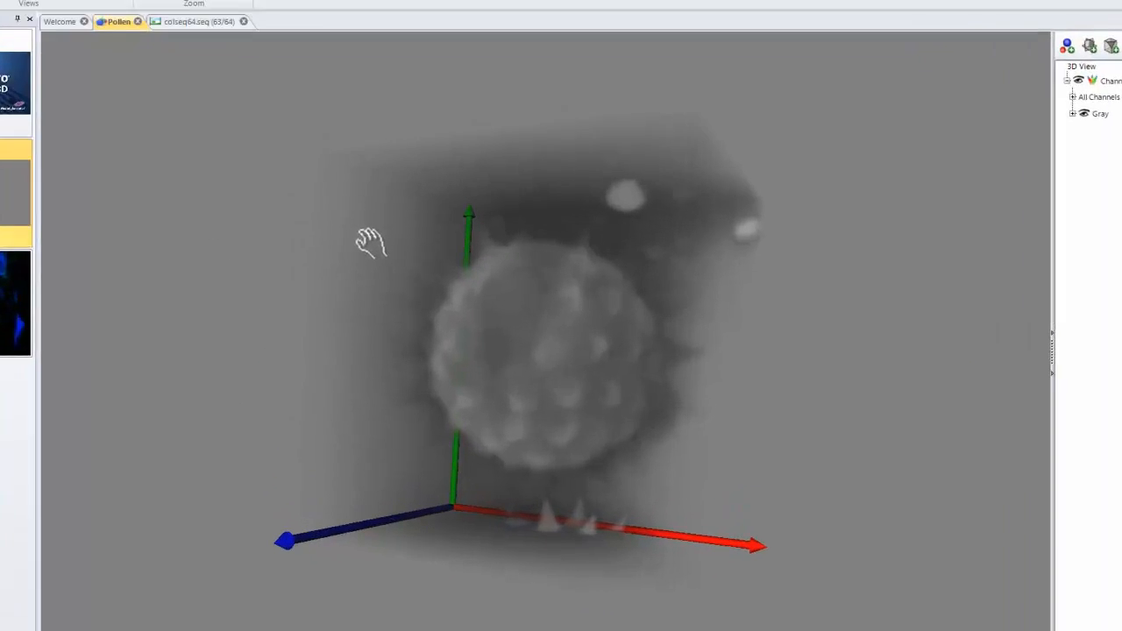
right_click(377, 276)
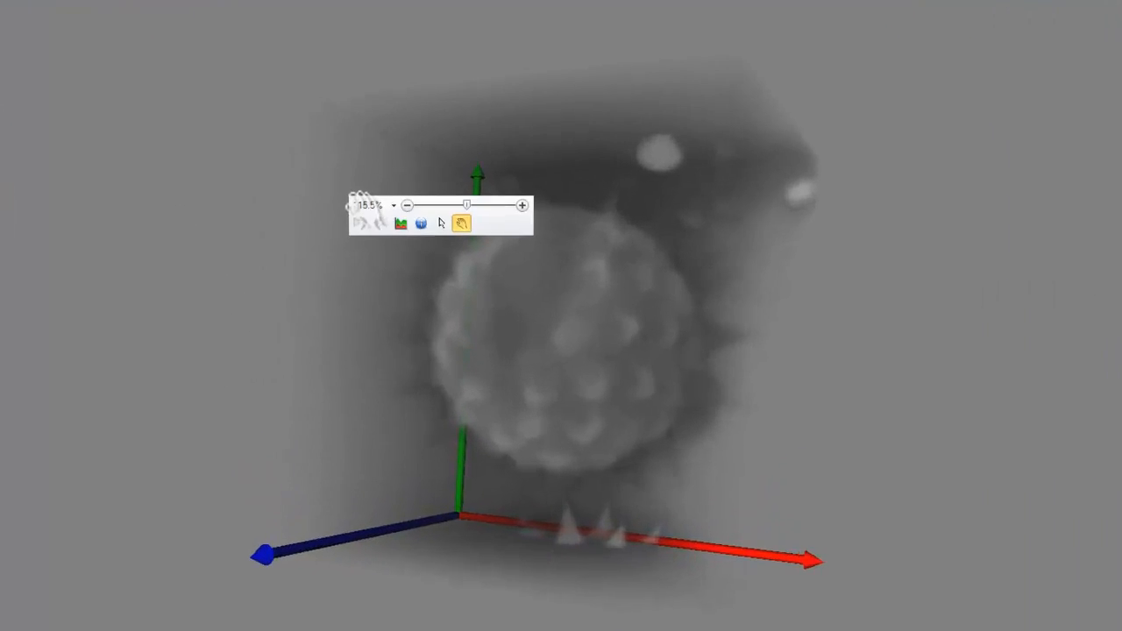
click(418, 223)
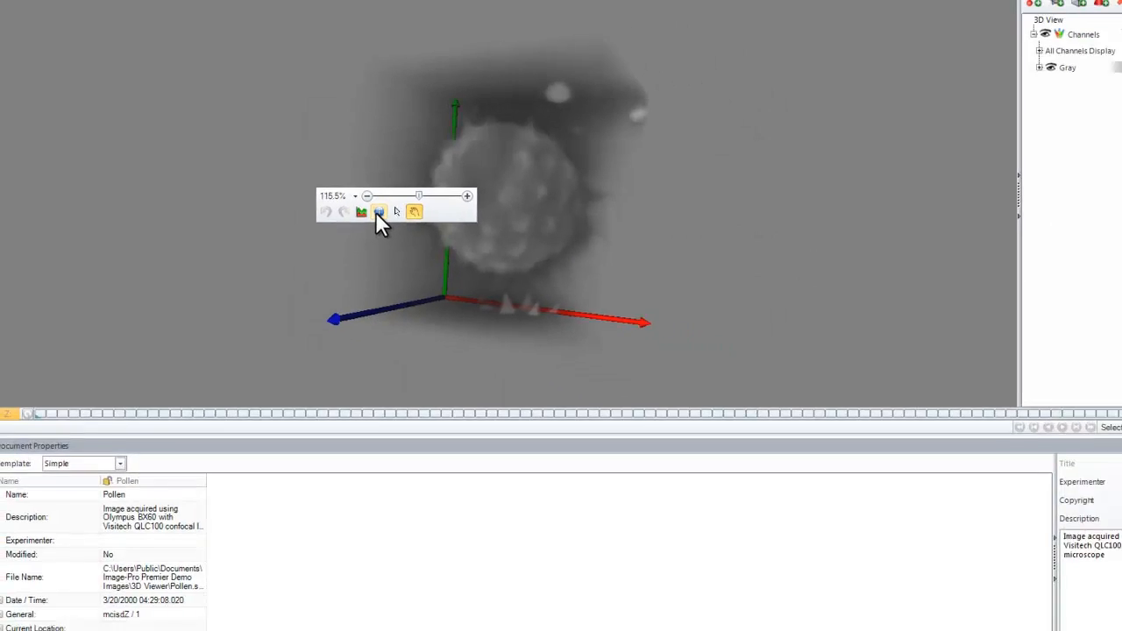
Show the Pollen properties with the Metadata template, and expand the Dye / Tint, Z Spacing and Lens groups
click(121, 435)
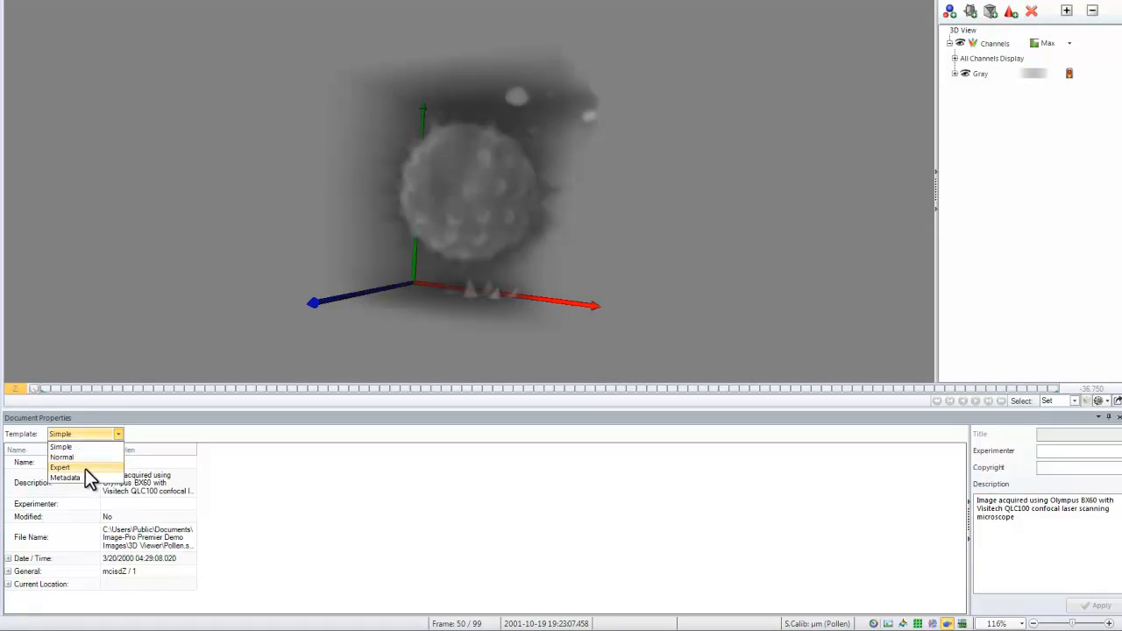
click(86, 478)
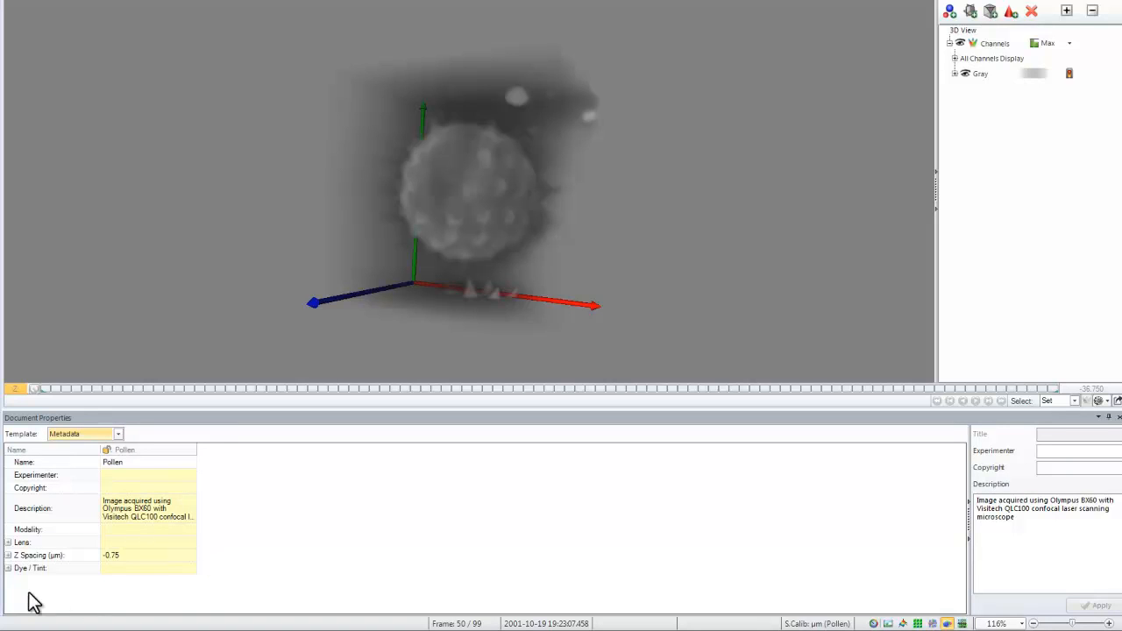
click(8, 568)
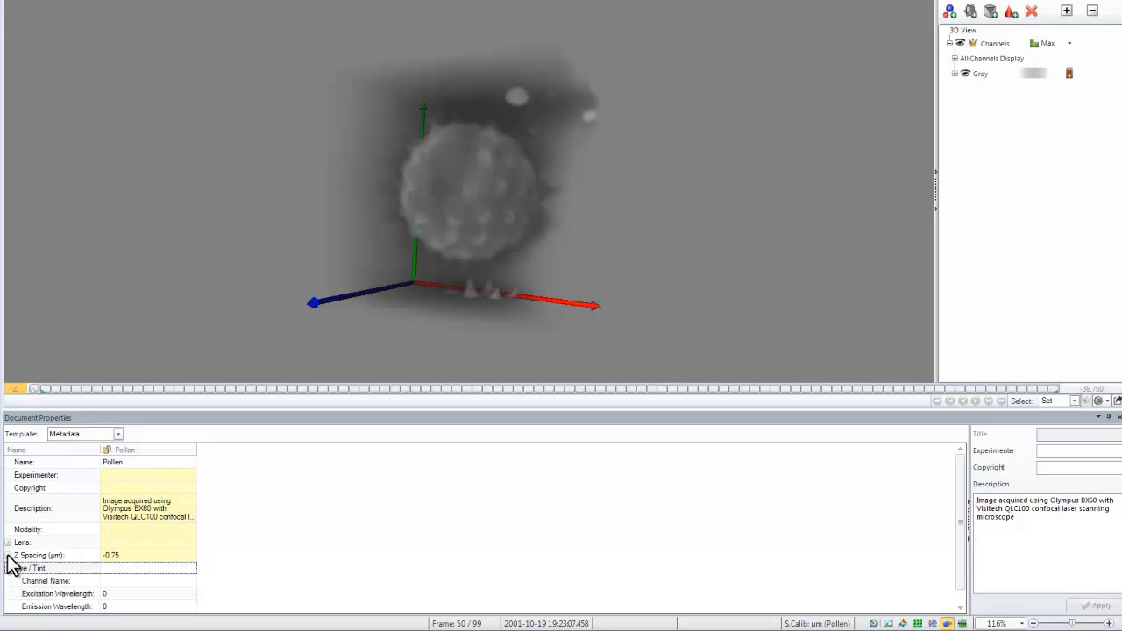
click(8, 555)
click(8, 543)
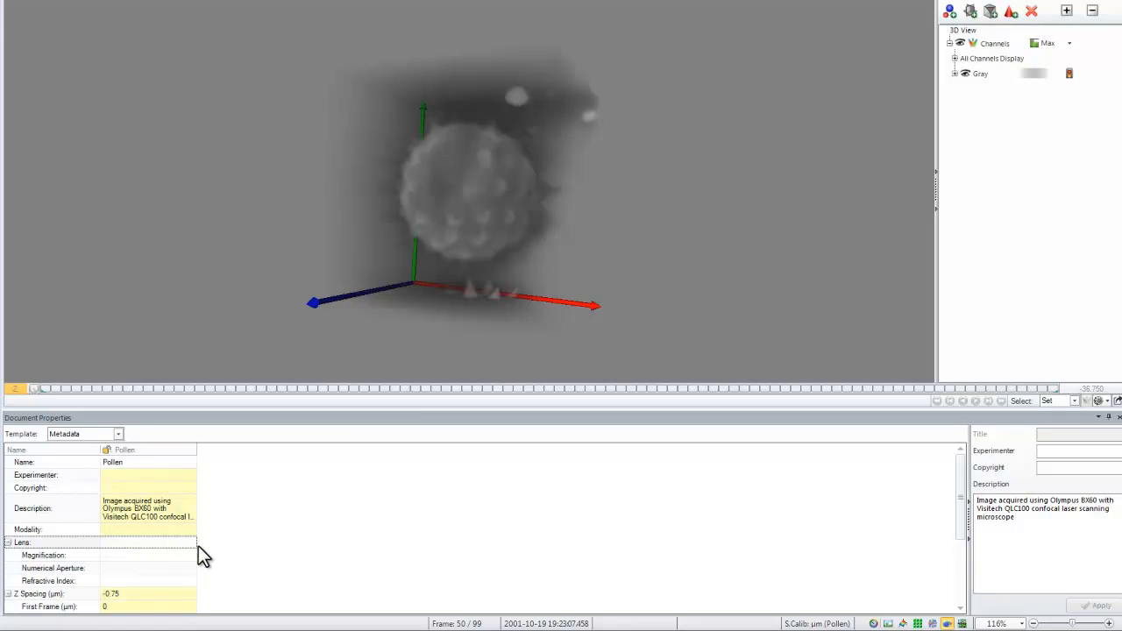
Check the editable Magnification and Experimenter fields, collapse the Lens group, and review the Z Spacing and Dye / Tint entries
click(118, 554)
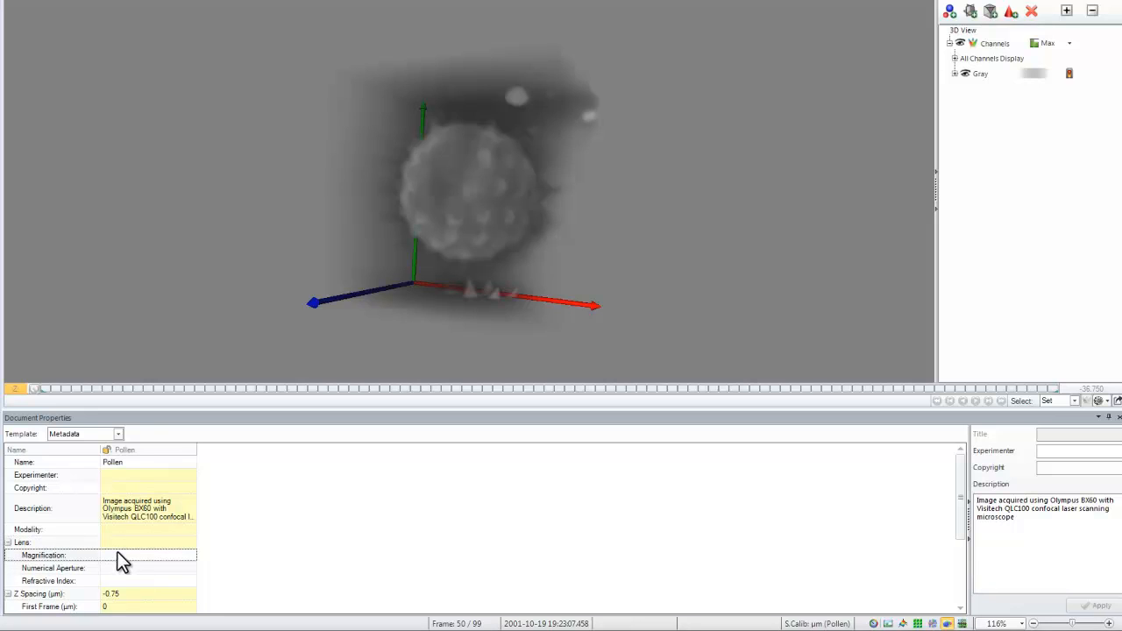
click(149, 475)
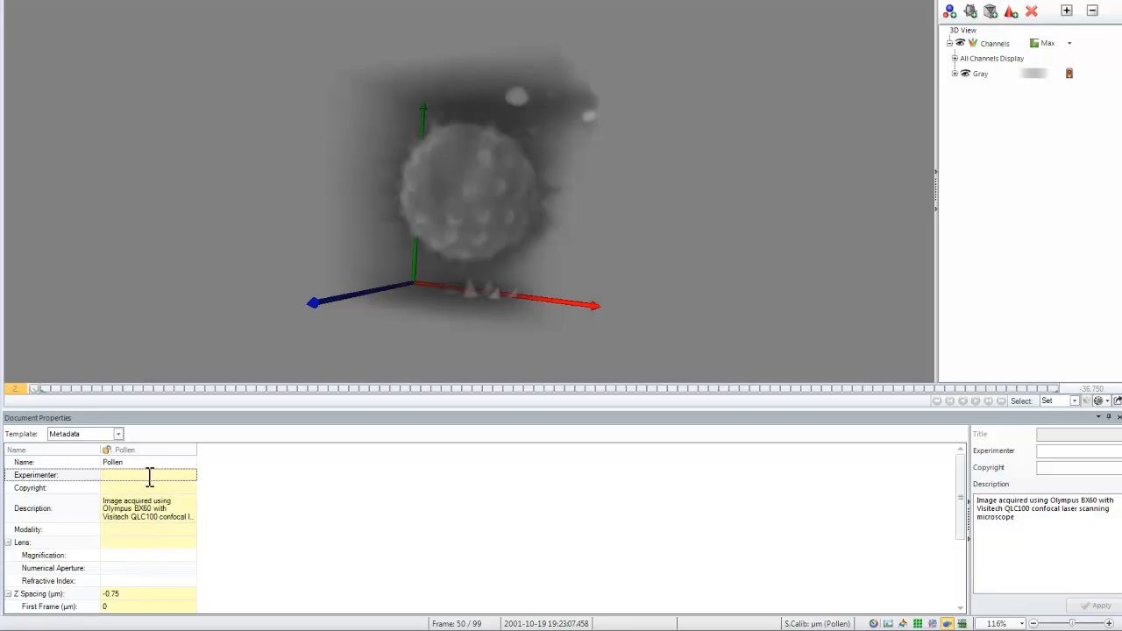
click(8, 543)
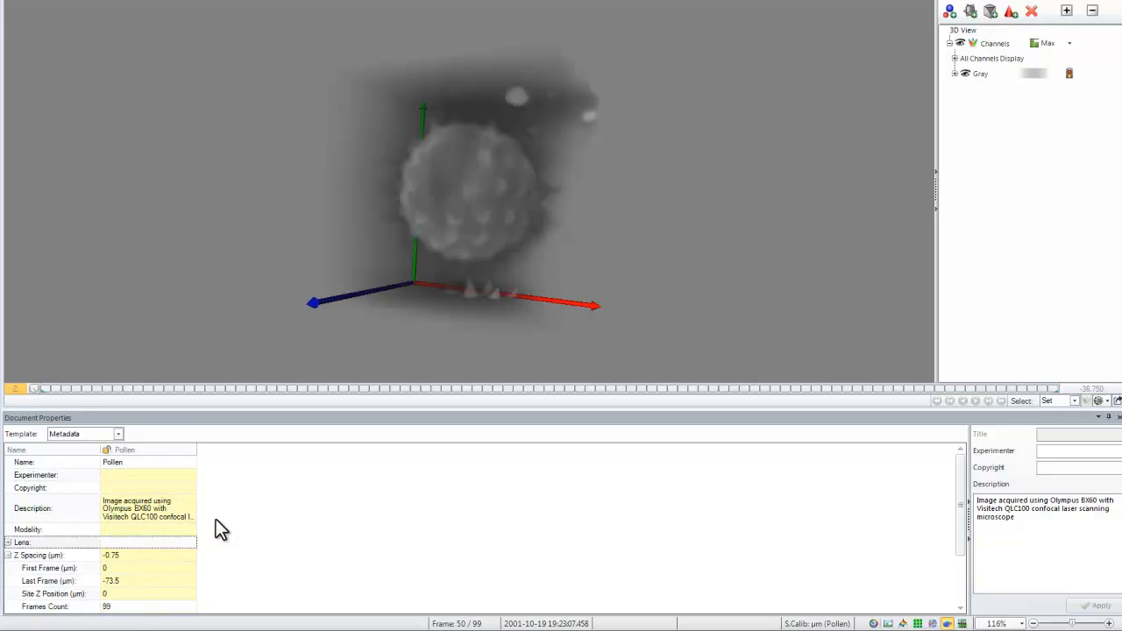
scroll(216, 520, down, 1)
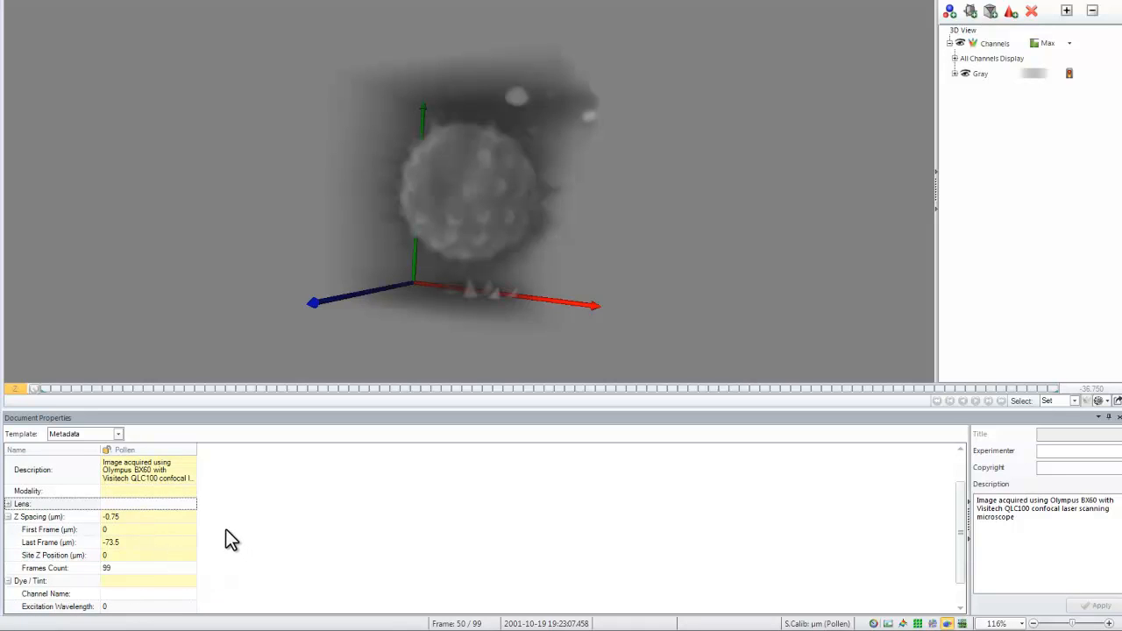
Rotate the Pollen volume to another angle and examine its voxel size settings for the 3D view
drag(508, 220, 456, 81)
click(548, 28)
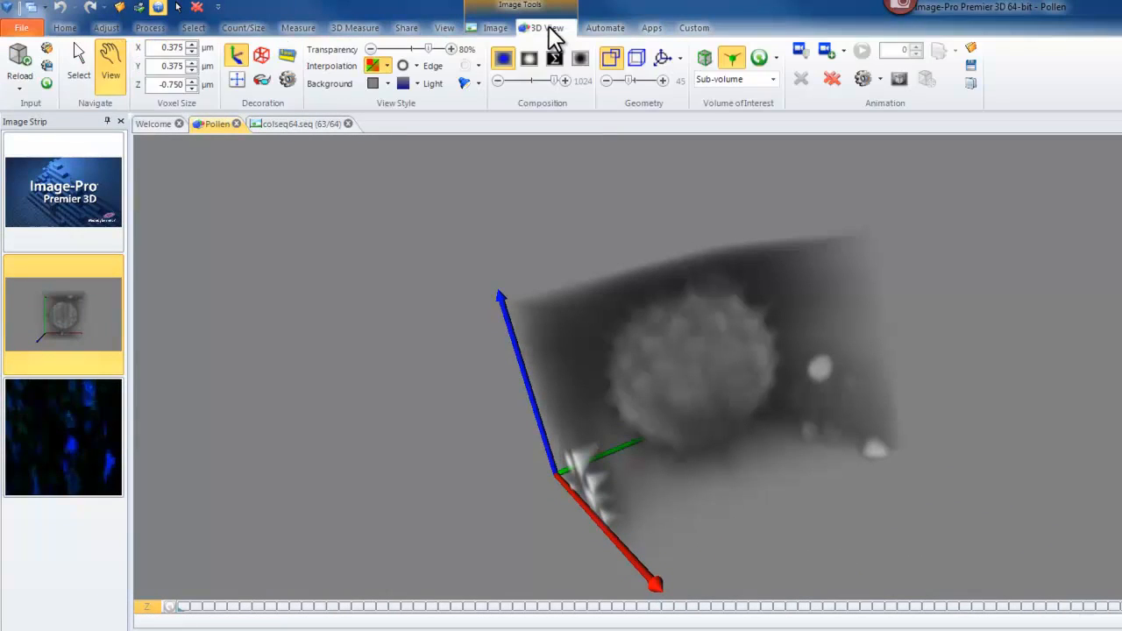
click(110, 79)
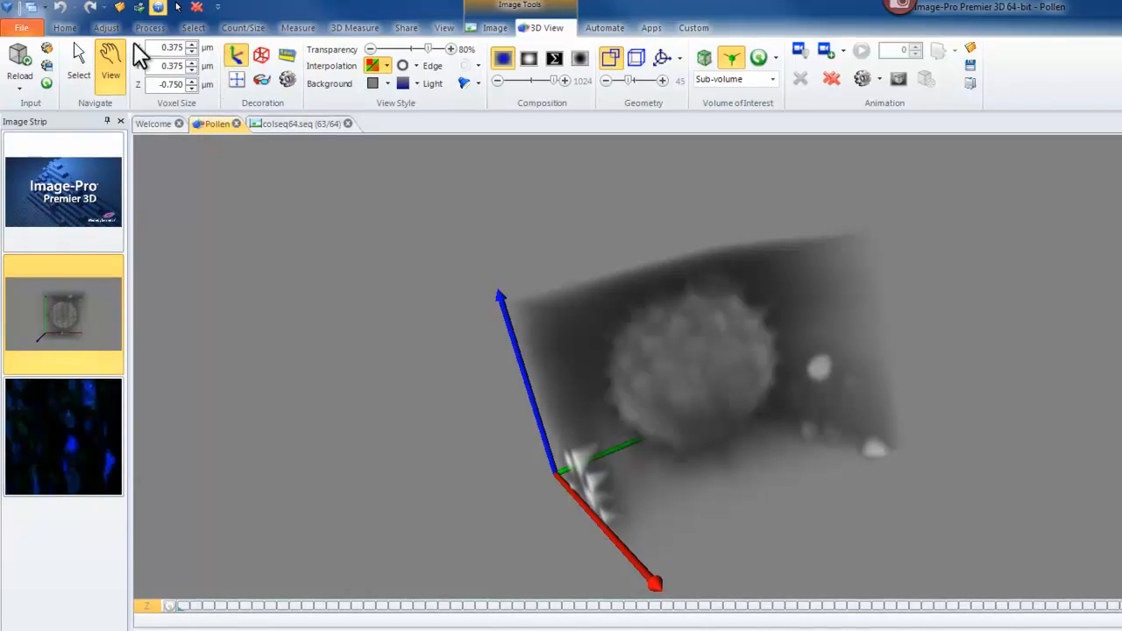
Display the optical characteristics and calibration commands, and start the calibration tool for the Pollen image
click(63, 28)
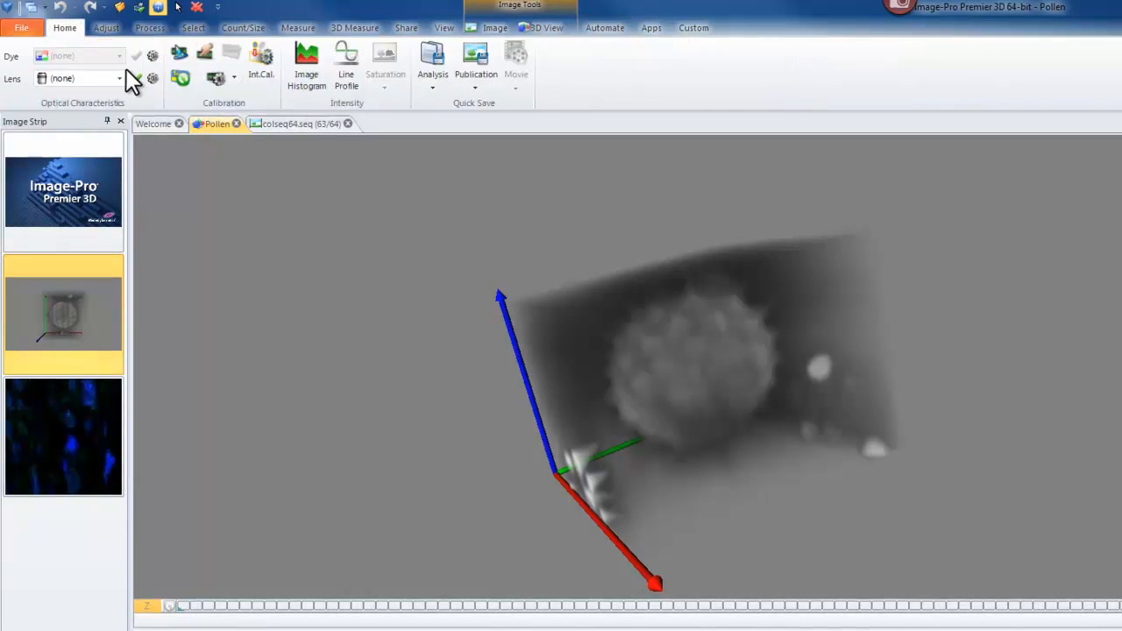
click(216, 75)
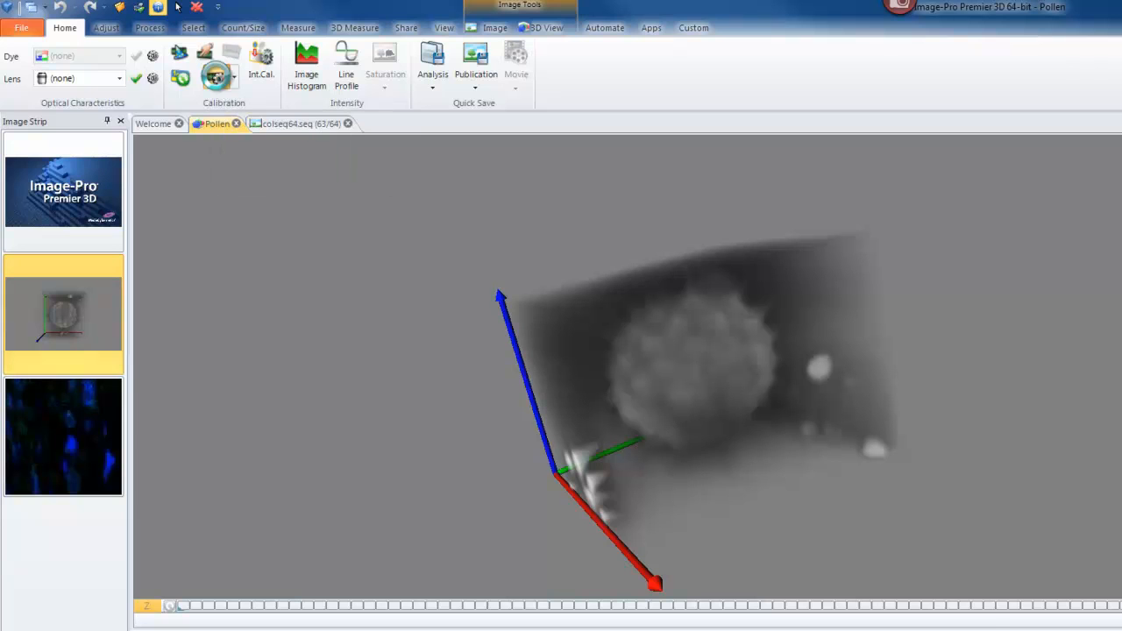